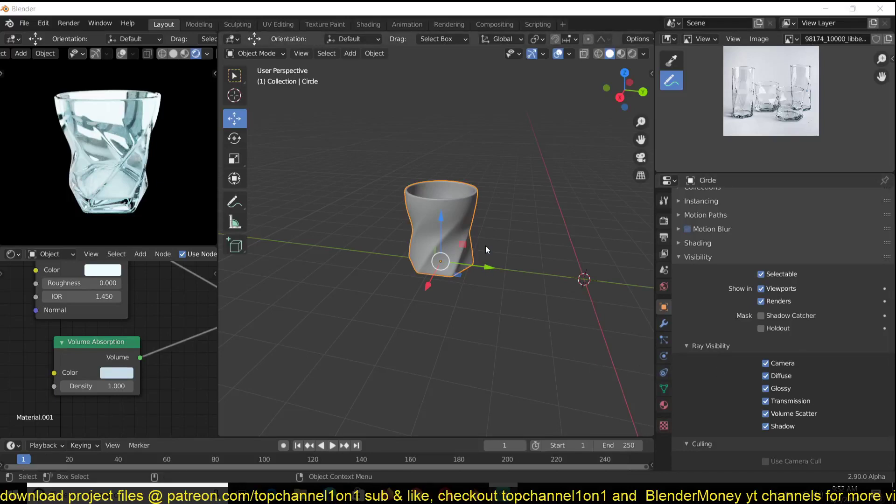
scroll(788, 117, "up", 4)
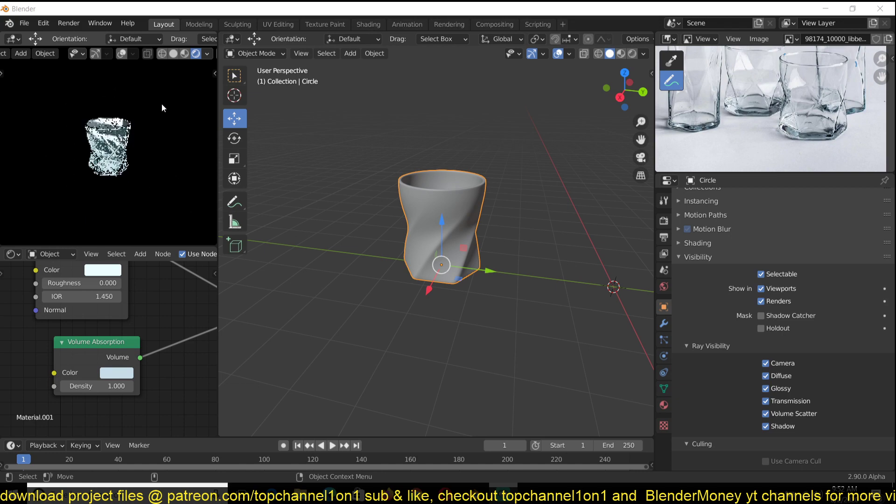
- Annotate a stroke along the base of the glass in the reference photo
middle_click_drag(178, 105, 182, 75)
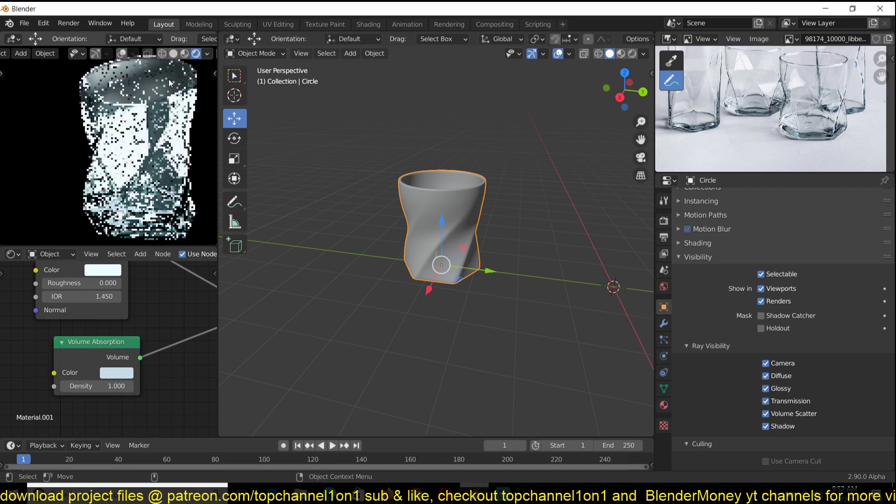
scroll(765, 137, "down", 3)
scroll(765, 136, "right", 1)
scroll(766, 135, "up", 2)
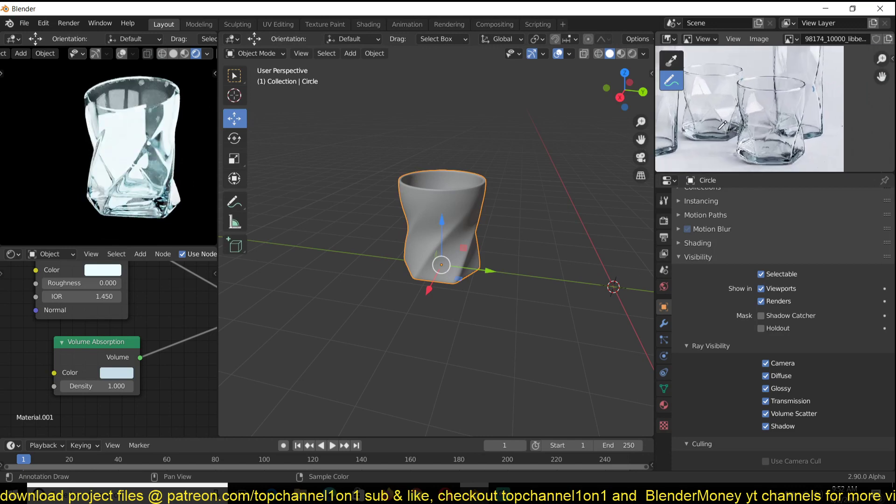
scroll(766, 122, "down", 2)
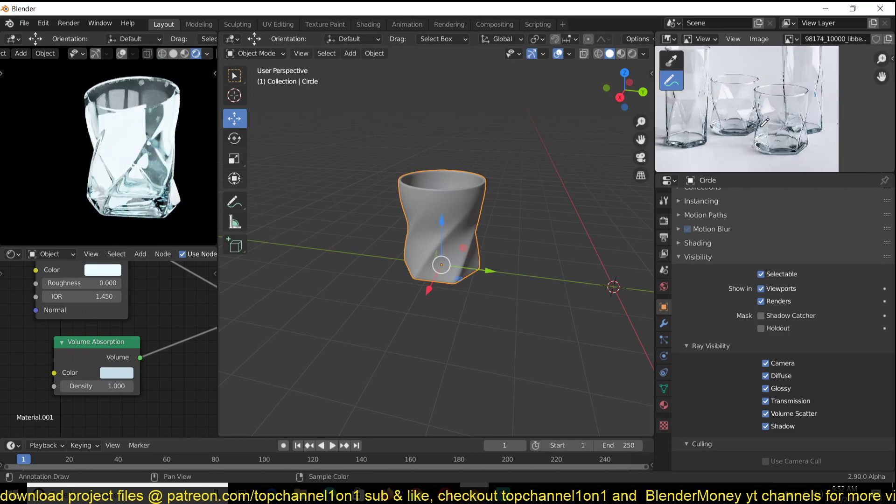
scroll(755, 90, "up", 2)
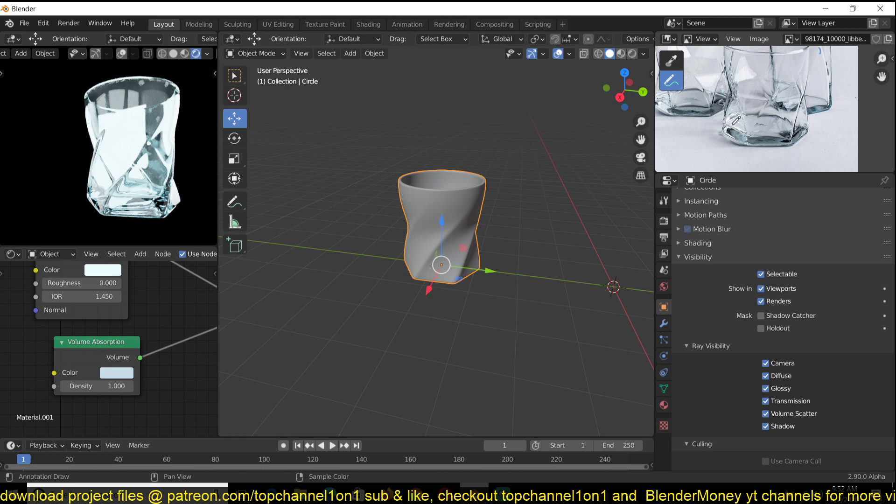
mouse_move(747, 113)
left_mouse_down()
mouse_move(727, 135)
mouse_move(796, 143)
mouse_move(818, 134)
mouse_move(792, 110)
left_mouse_up()
scroll(789, 105, "up", 3)
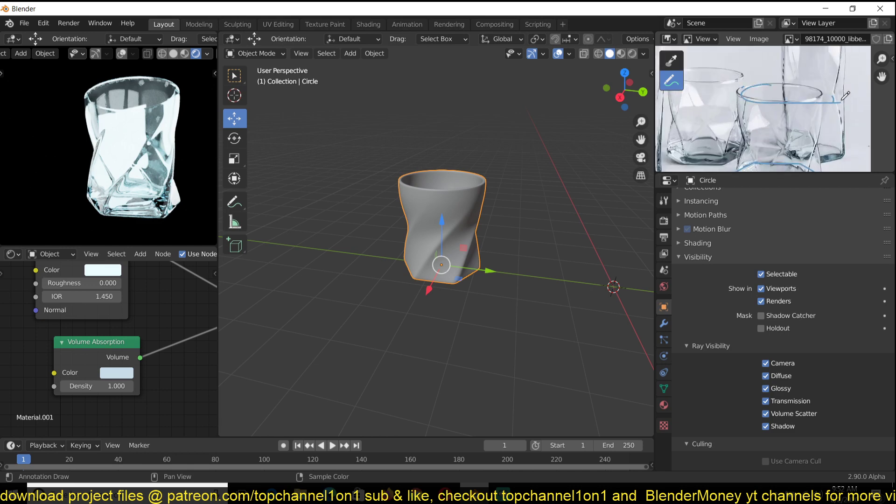
- Draw annotation ovals around the rim, then trace the left side and two twisting edges
mouse_move(789, 85)
left_mouse_down()
mouse_move(761, 87)
mouse_move(784, 105)
mouse_move(810, 91)
left_mouse_up()
middle_click_drag(764, 139, 686, 102)
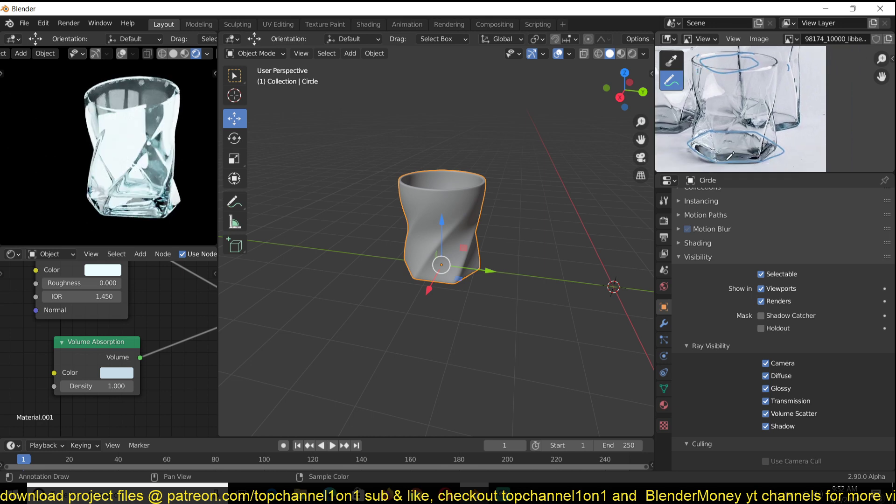
left_click_drag(725, 156, 709, 61)
left_click_drag(780, 85, 763, 141)
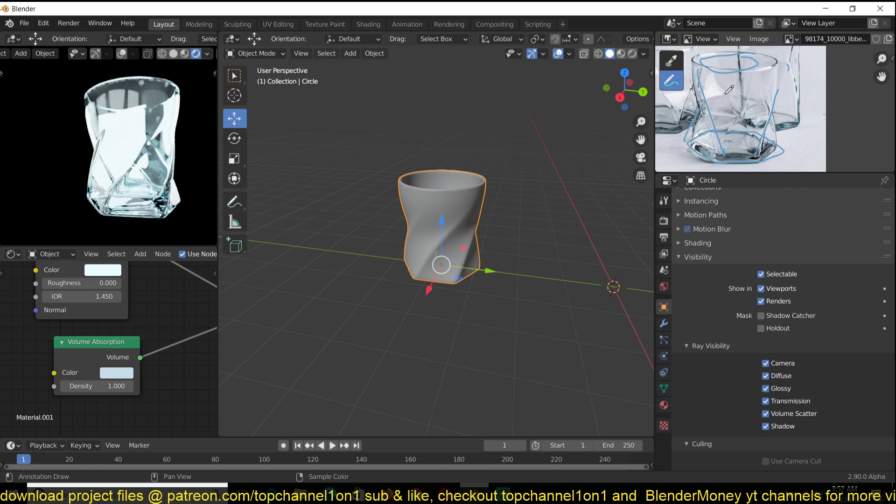
left_click_drag(753, 86, 722, 147)
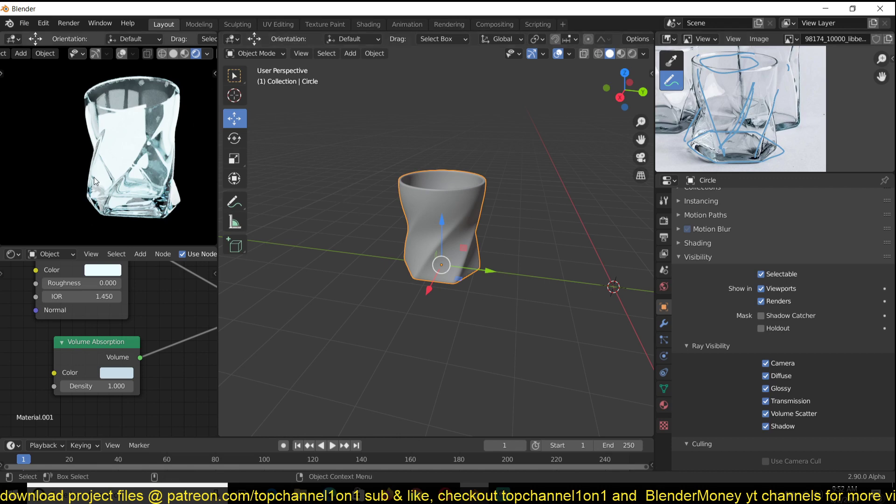
middle_click_drag(142, 144, 139, 135)
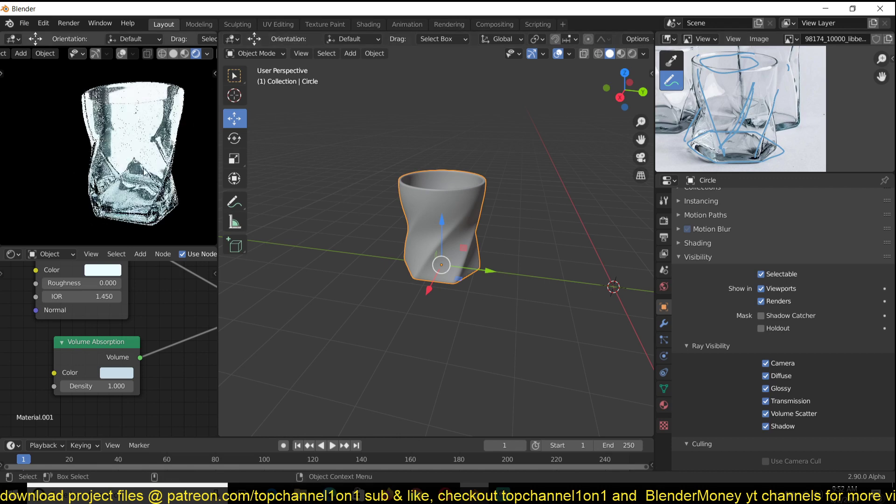
middle_click_drag(98, 166, 140, 219)
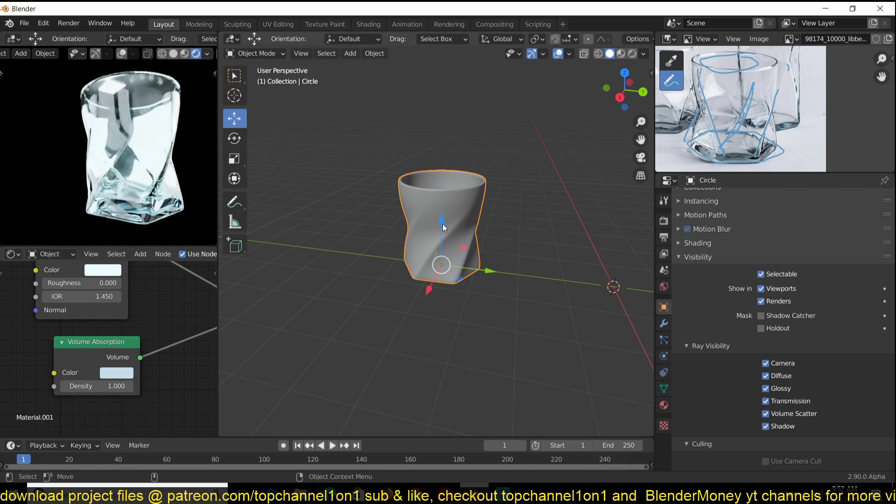
middle_click_drag(446, 226, 554, 266)
scroll(554, 266, "up", 2)
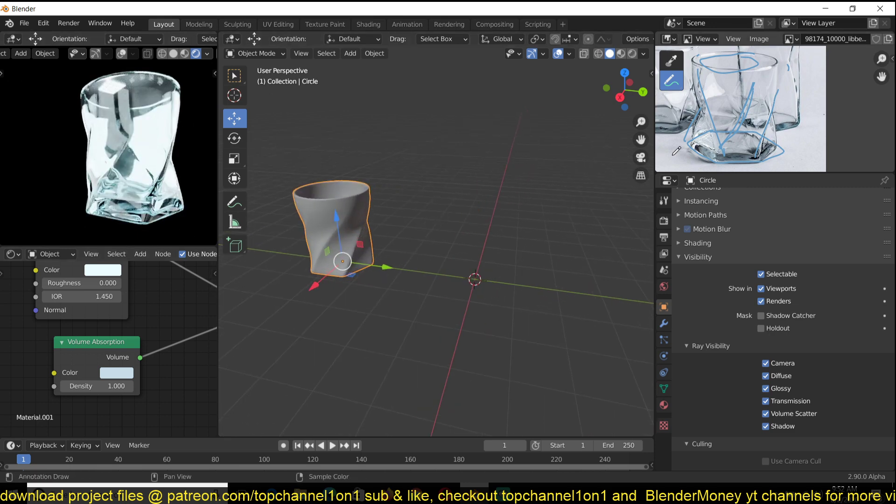
- Add a six-vertex, 1 m mesh circle (Circle.001) at the world origin
scroll(486, 259, "up", 4)
key("shift+a")
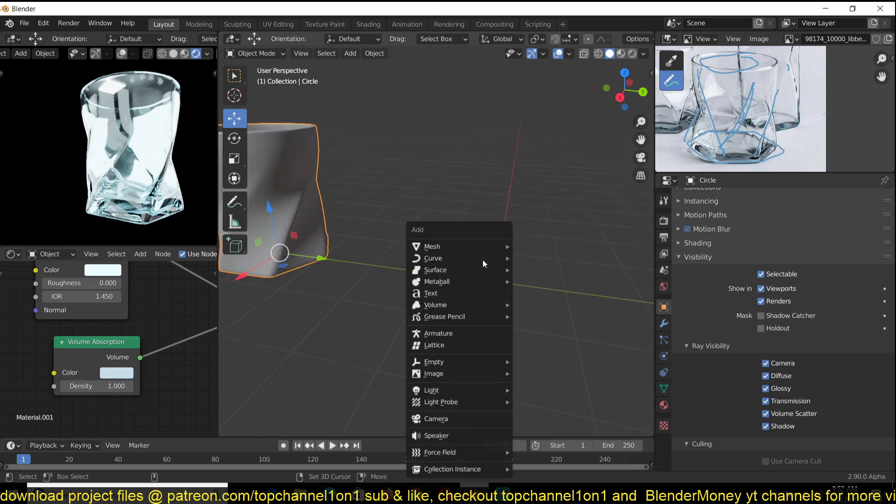
mouse_move(469, 248)
left_click(532, 275)
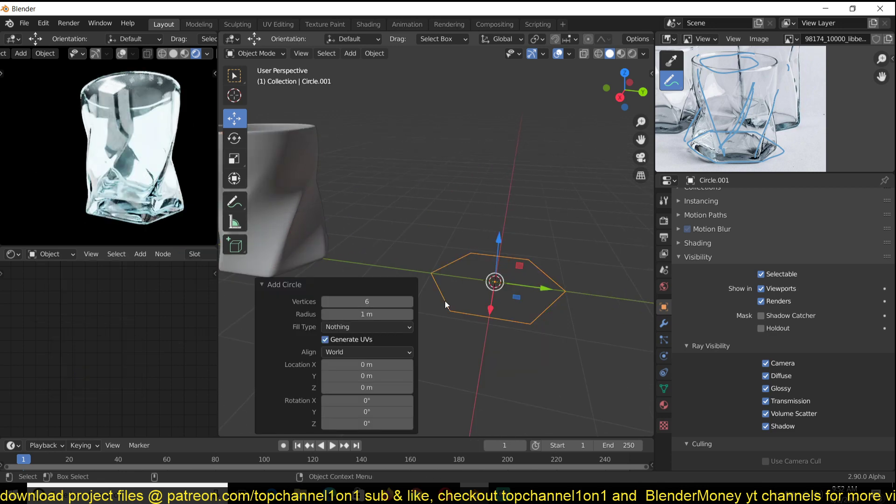
scroll(545, 304, "up", 1)
middle_click_drag(545, 301, 515, 280, "shift")
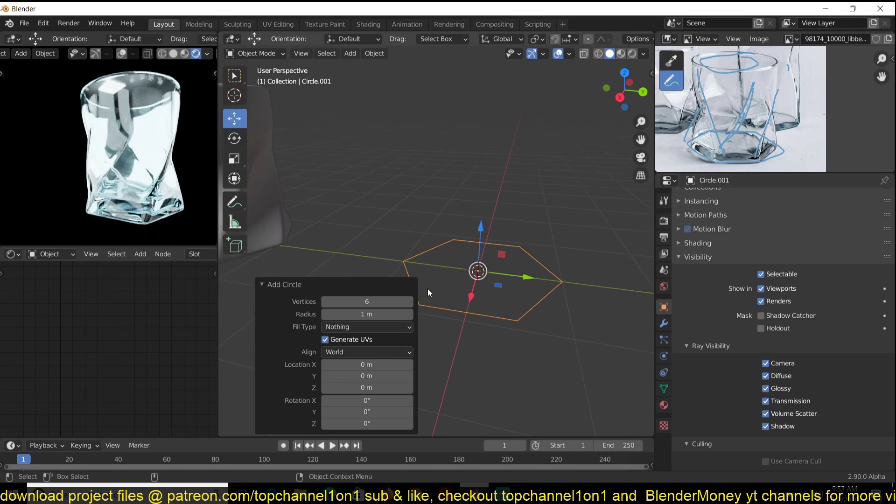
scroll(764, 135, "down", 2)
- Pan the reference photo and switch the glass preview between material and rendered shading
middle_click_drag(765, 135, 780, 139)
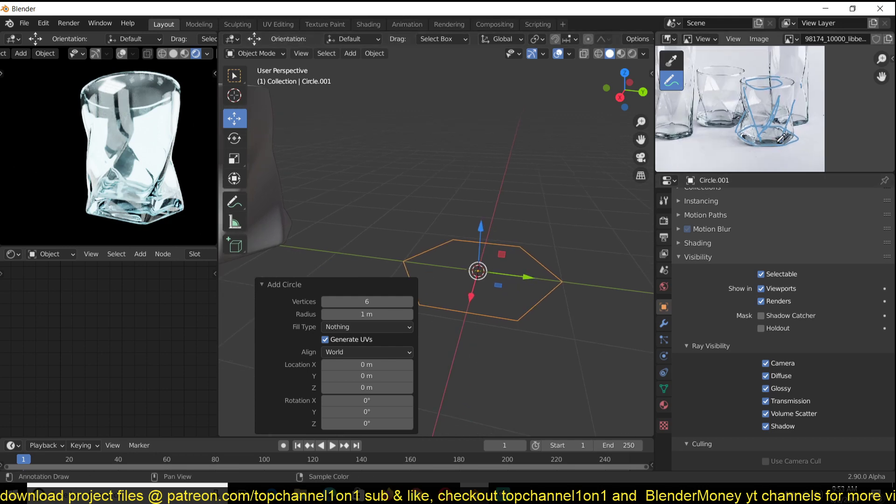
middle_click_drag(683, 128, 729, 114)
middle_click_drag(563, 234, 549, 223, "shift")
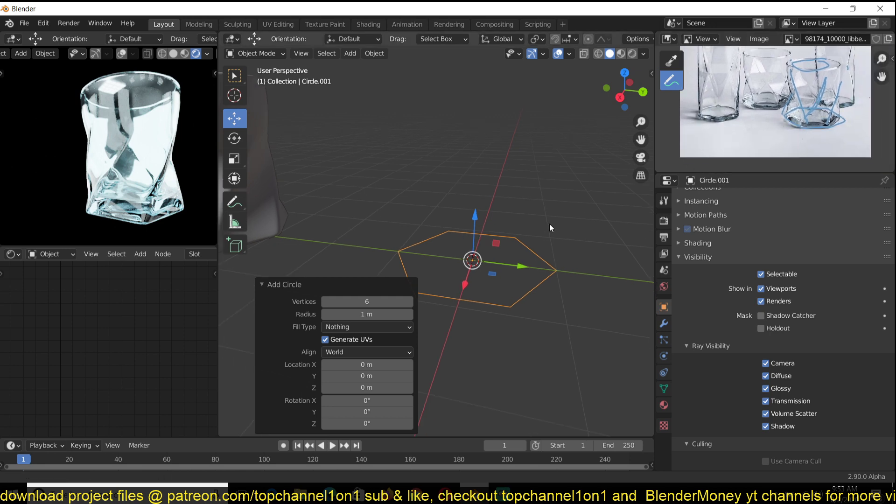
left_click(184, 53)
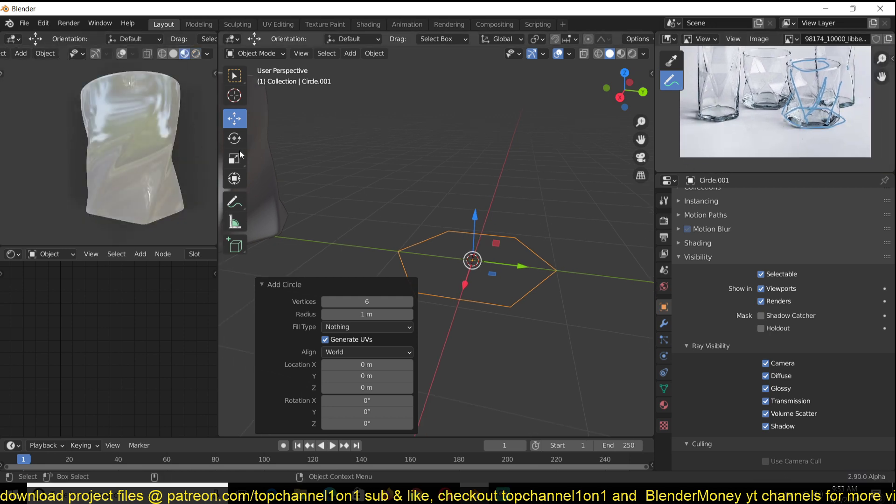
scroll(188, 148, "down", 3)
left_click(196, 53)
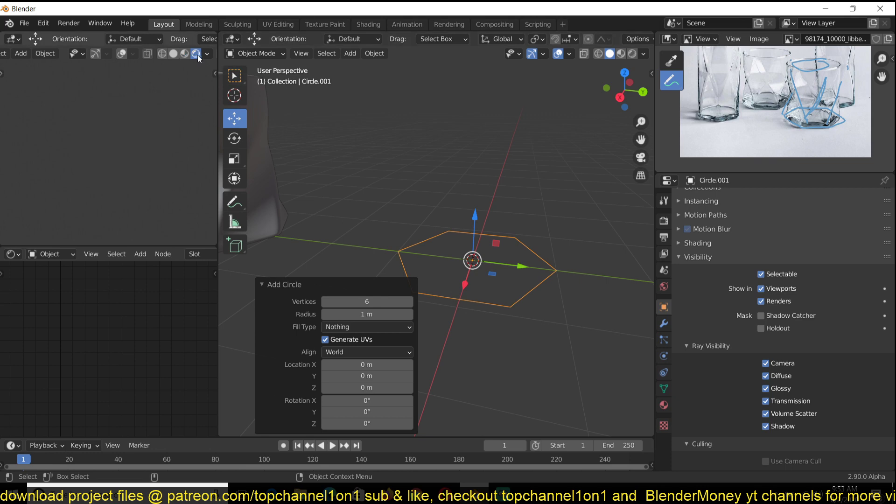
left_click(207, 53)
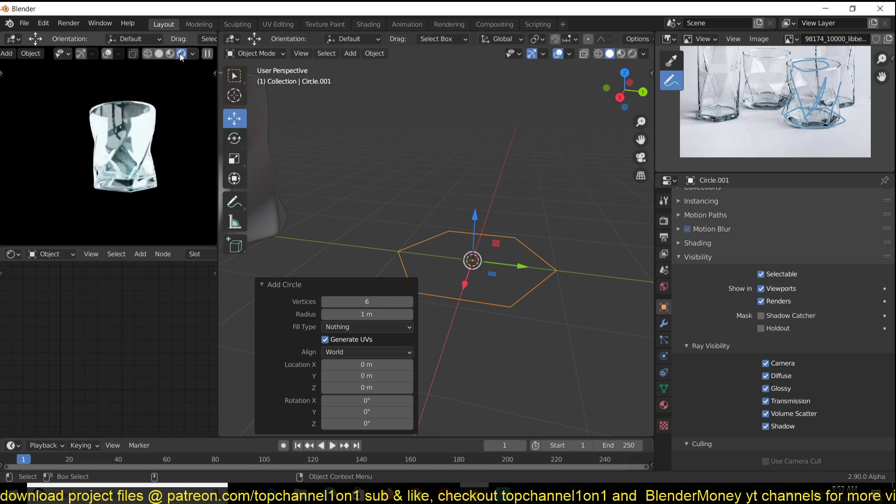
scroll(172, 71, "up", 4)
scroll(165, 107, "down", 4)
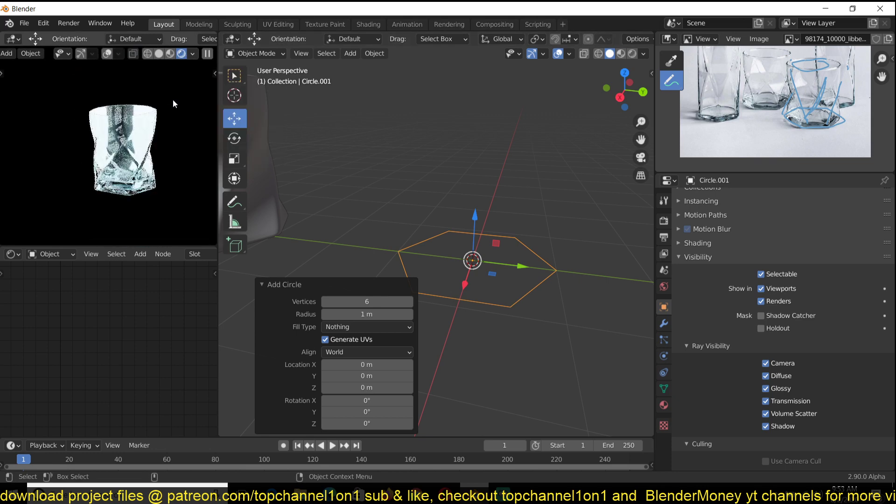
scroll(515, 285, "up", 3)
scroll(525, 289, "down", 3)
scroll(455, 256, "up", 3)
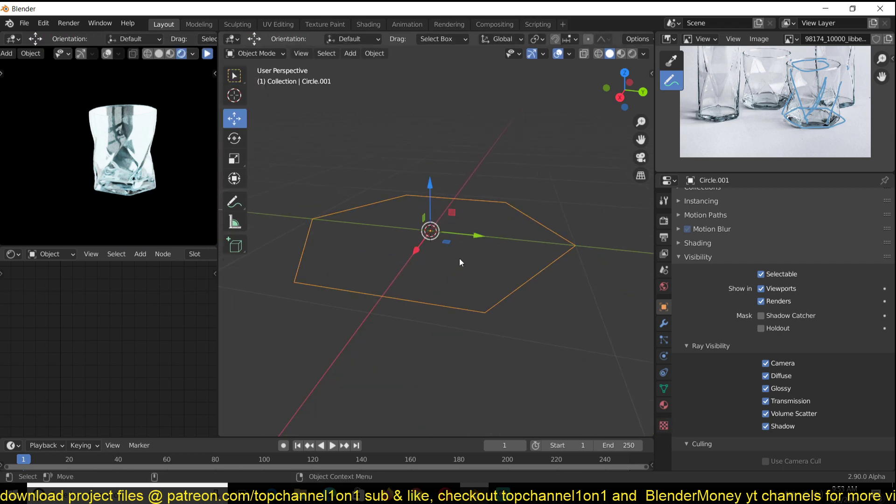
scroll(435, 253, "down", 2)
- Fill the hexagon with a face and extrude it 2.2722 m up along Z
key("Tab")
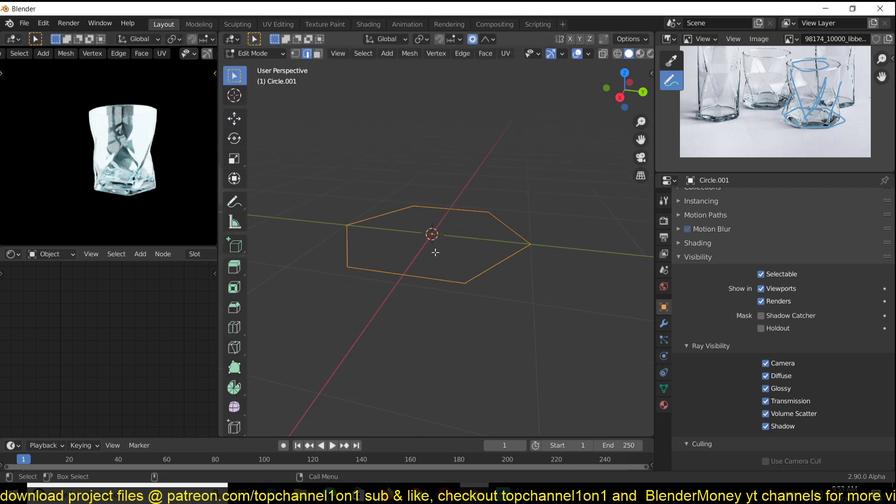
key("1")
key("f")
middle_click_drag(448, 248, 444, 283)
key("e")
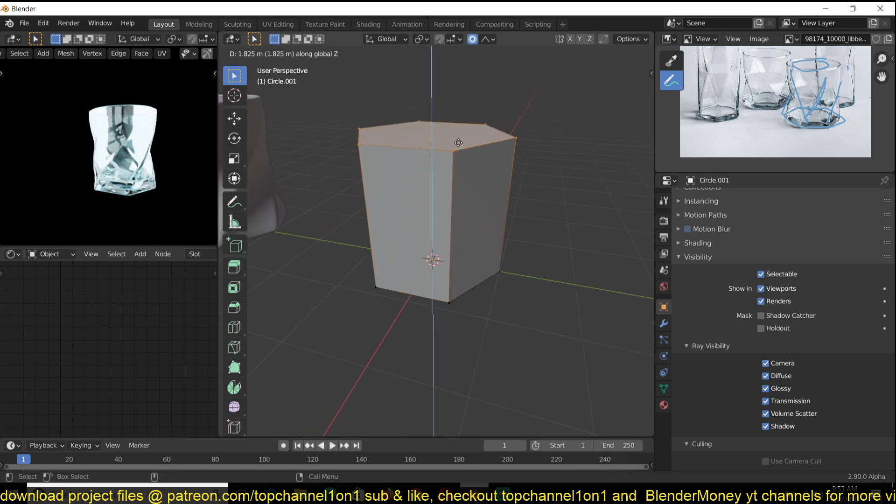
left_click(468, 115)
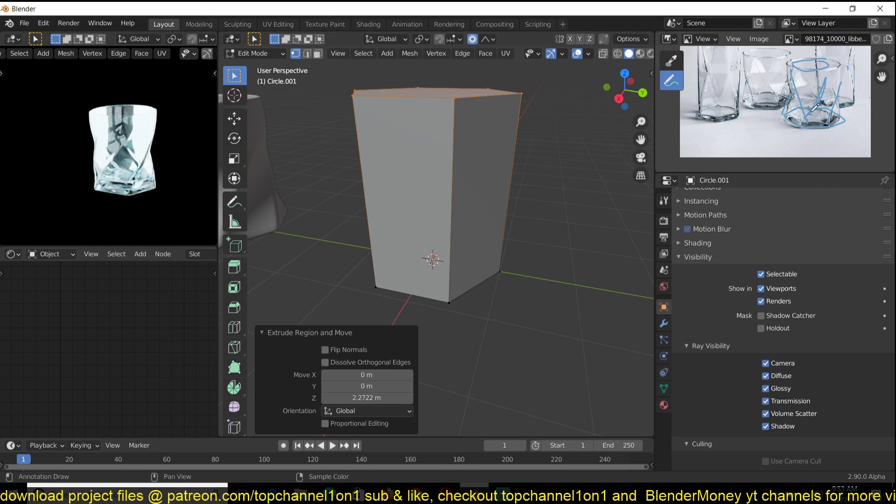
- Switch to edge selection and inspect the prism's top and underside
scroll(504, 177, "down", 4)
scroll(505, 177, "up", 4)
scroll(504, 177, "down", 2)
key("2")
middle_click_drag(504, 177, 500, 229)
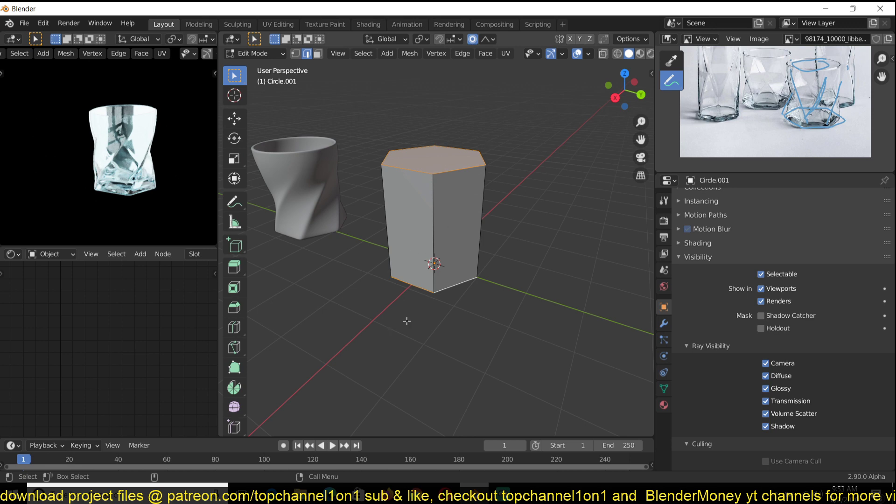
middle_click_drag(450, 268, 445, 197)
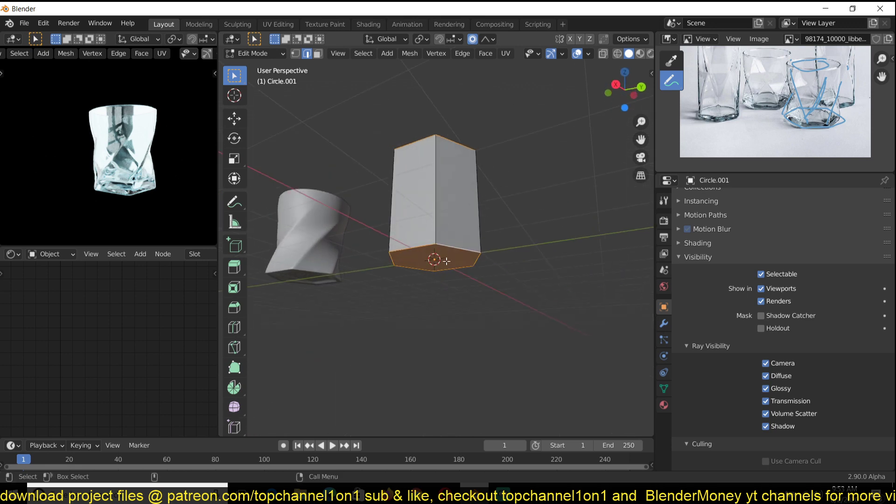
middle_click_drag(439, 256, 443, 179)
scroll(459, 152, "up", 3)
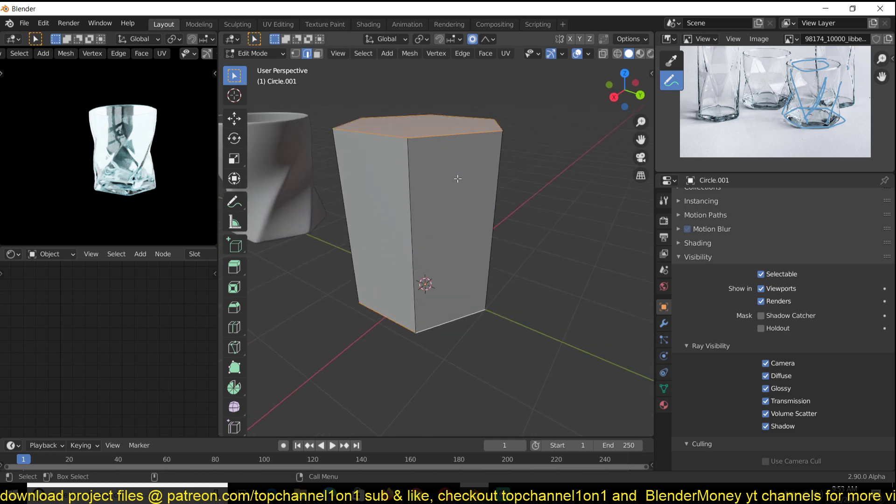
- Subdivide the prism's vertical edges with 8 cuts, then reselect the top rim edge loop
left_click(444, 135, "alt")
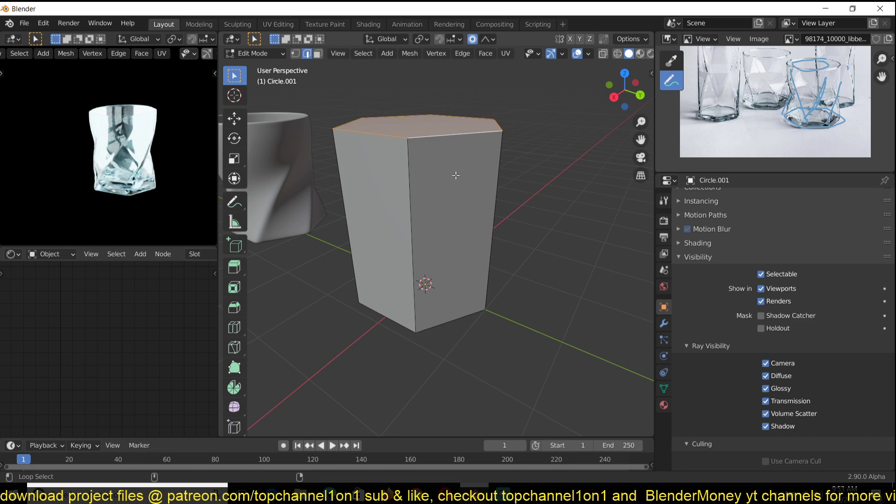
middle_click_drag(461, 212, 440, 260)
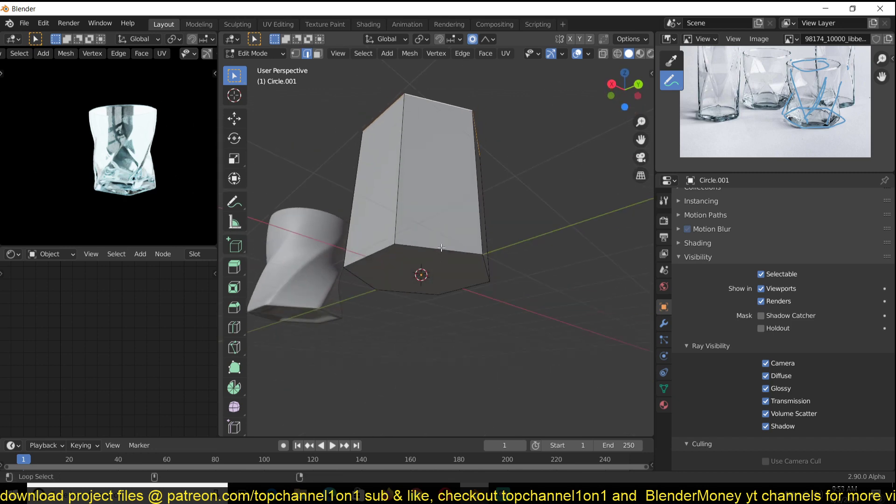
left_click(445, 253, "alt")
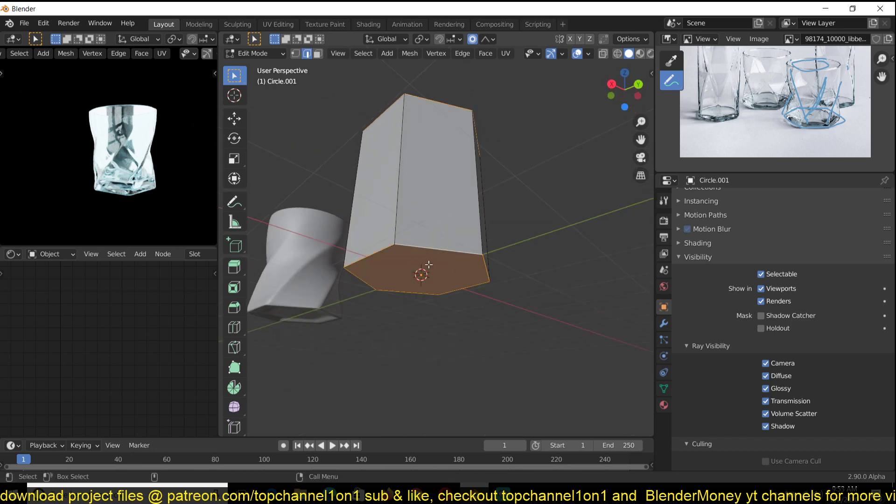
middle_click_drag(453, 276, 458, 159)
right_click(460, 156)
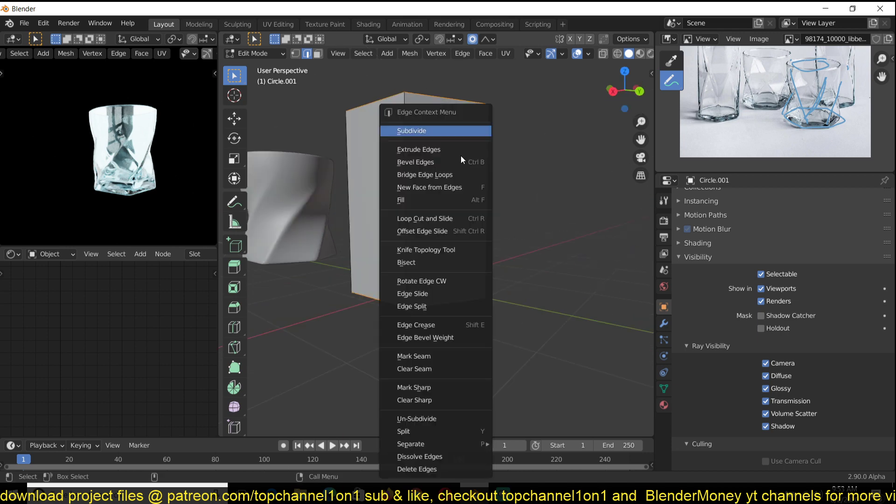
left_click(435, 131)
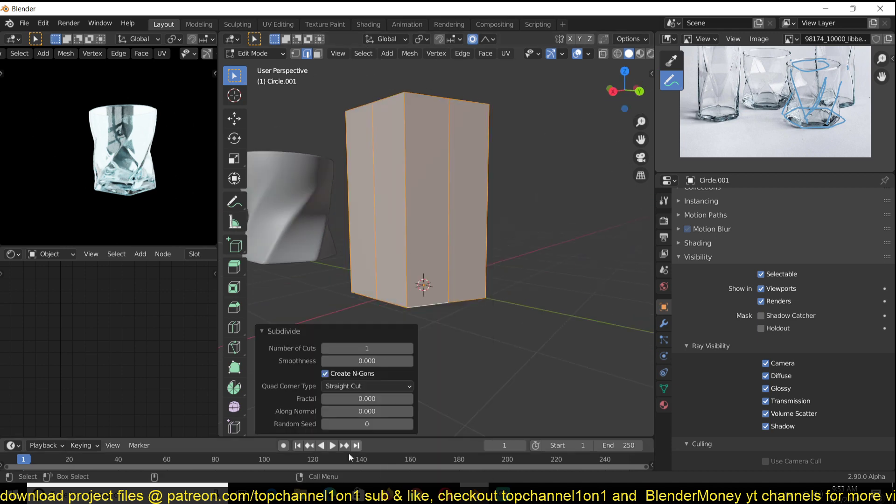
left_click_drag(364, 347, 416, 348)
middle_click_drag(448, 243, 449, 170)
key("1")
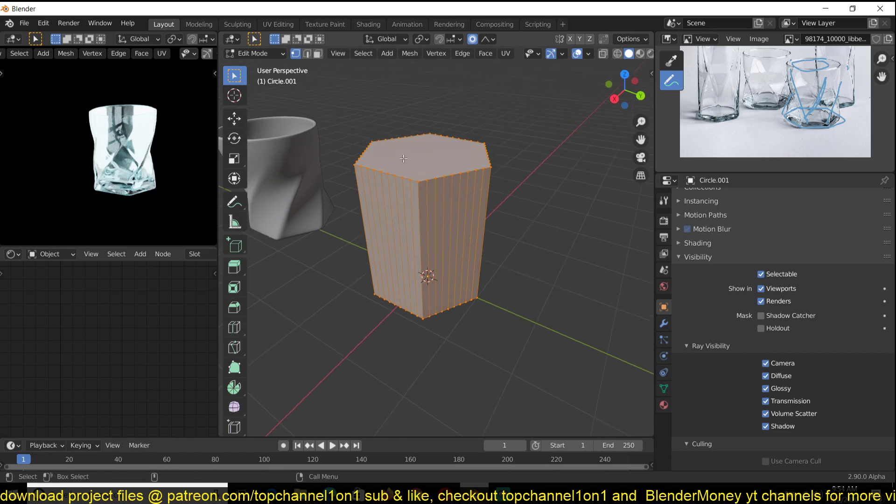
key("2")
left_click(436, 176, "alt")
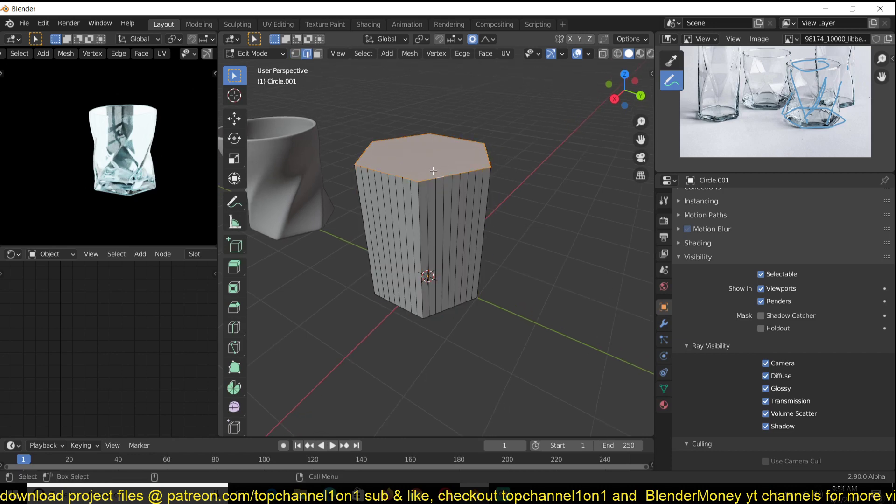
scroll(240, 368, "down", 3)
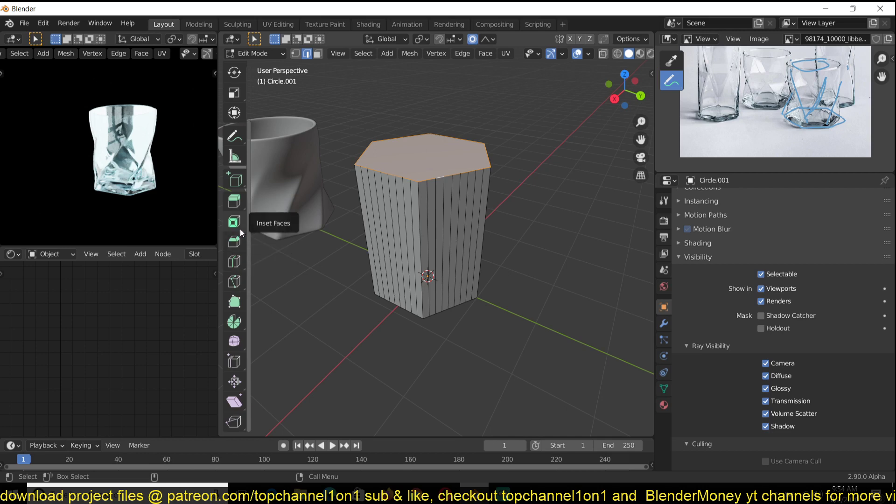
scroll(239, 172, "up", 3)
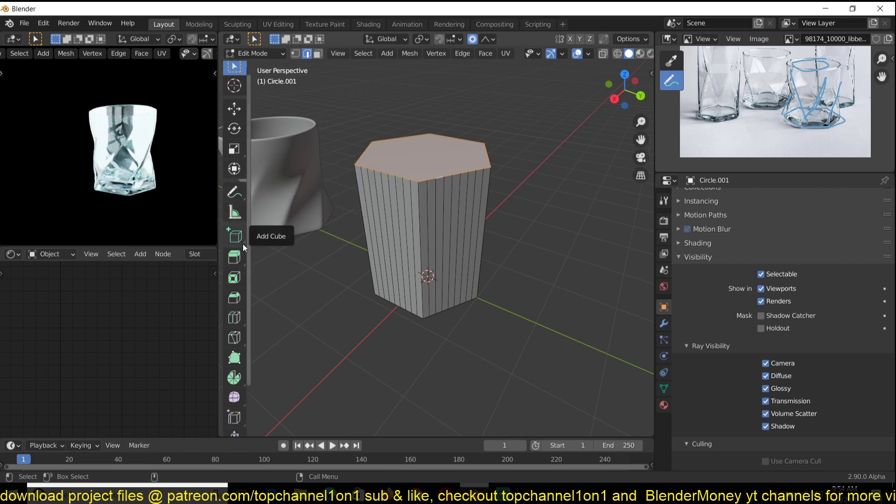
scroll(237, 322, "down", 2)
right_click(487, 218)
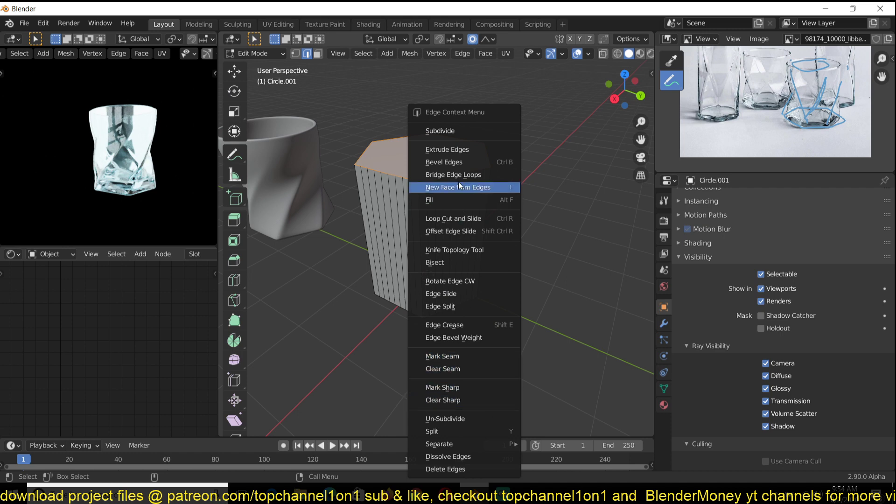
key("Escape")
key("1")
right_click(435, 159)
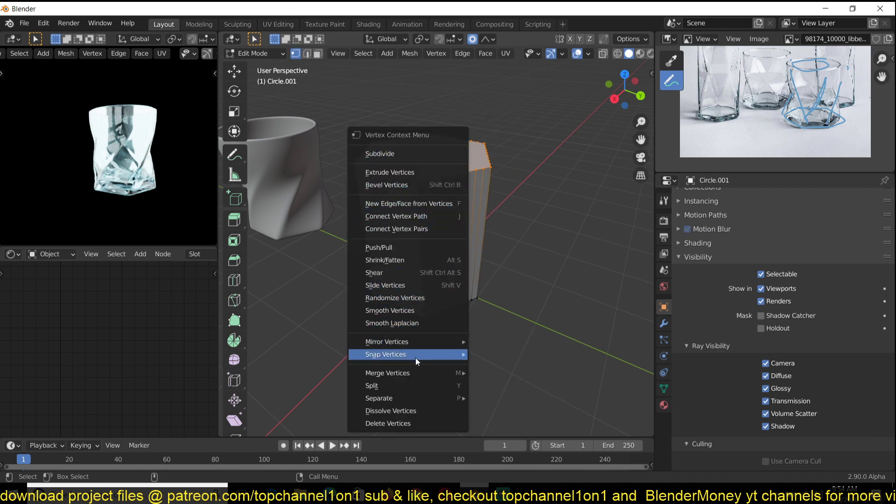
scroll(238, 396, "down", 1)
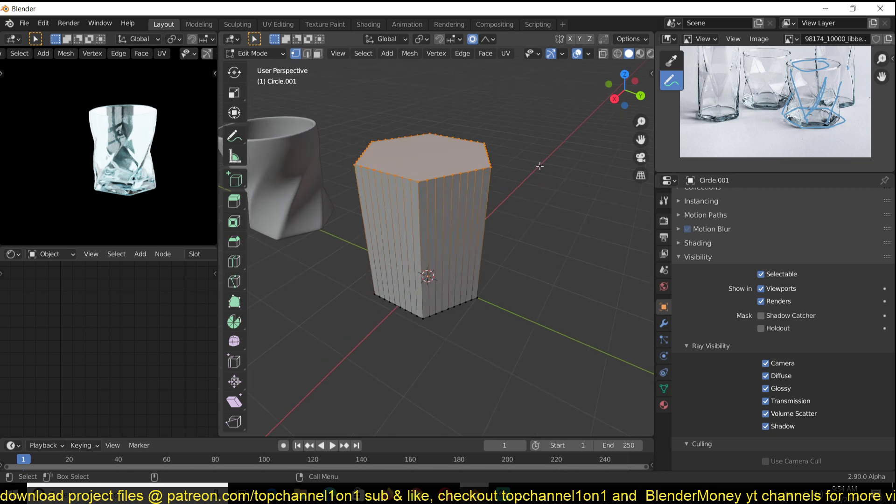
- Add 13 evenly spaced horizontal loop cuts around the prism
key("shift+alt+s")
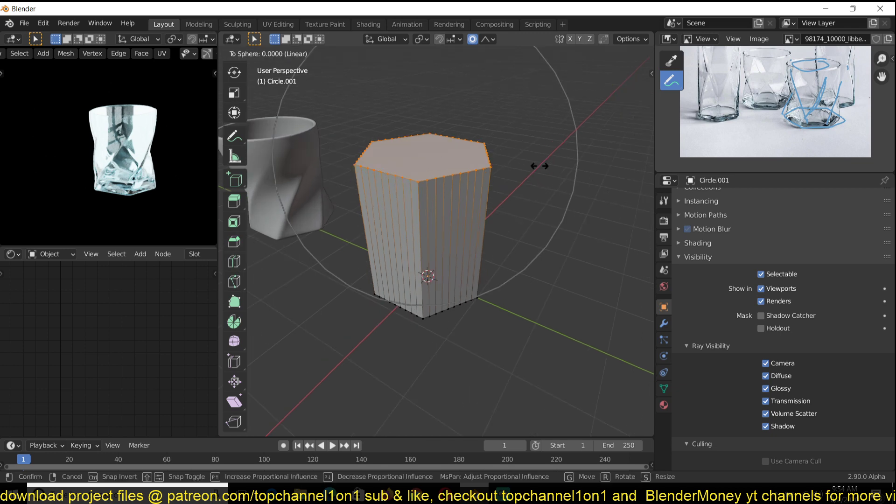
type("1")
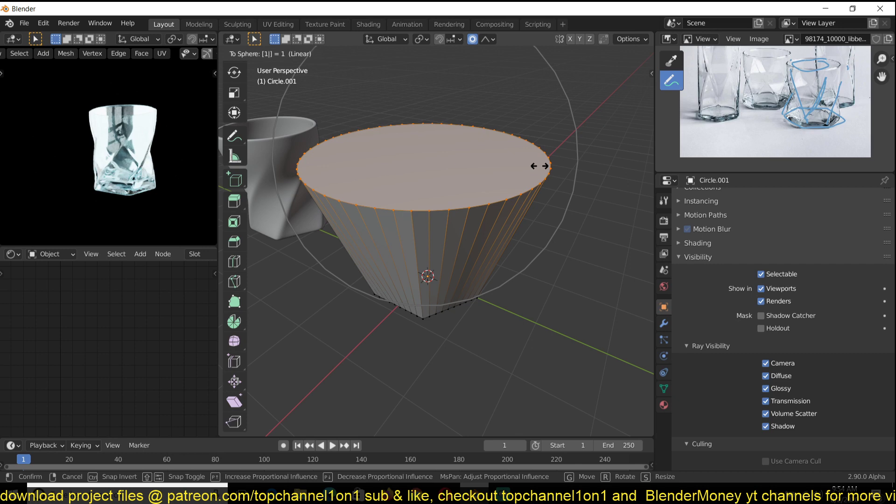
key("Escape")
key("ctrl+r")
scroll(407, 258, "up", 4)
scroll(408, 258, "up", 8)
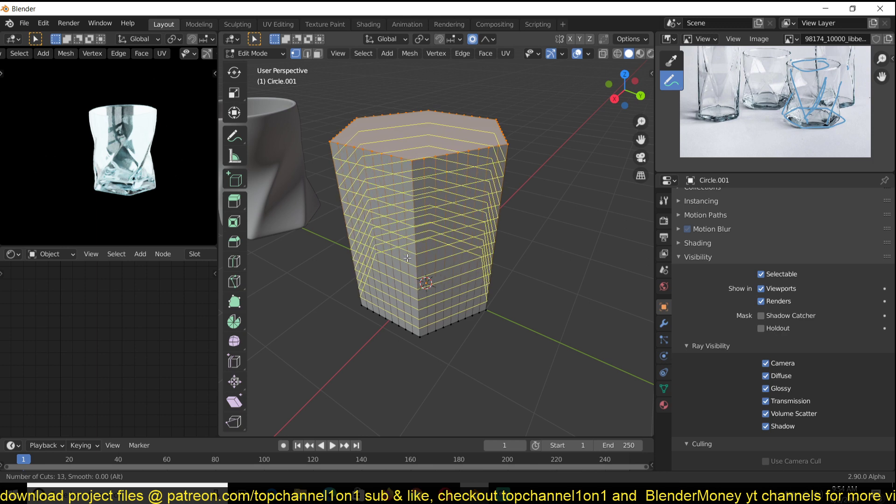
left_click(407, 258)
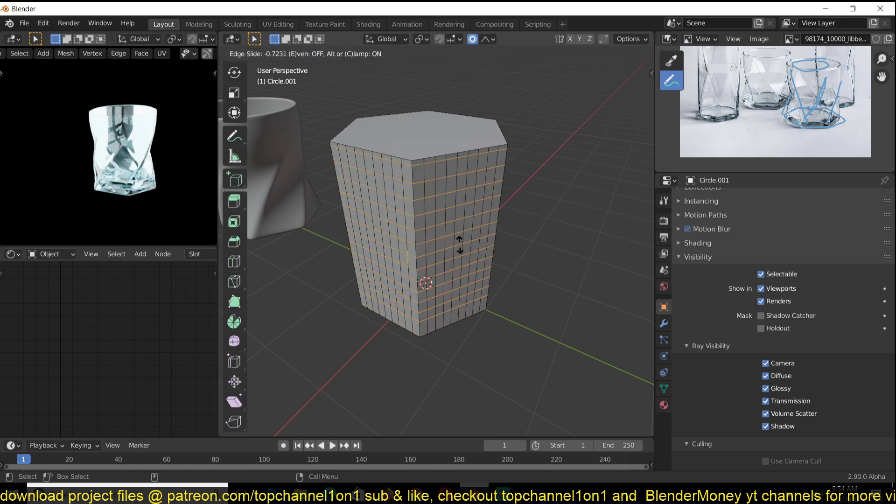
right_click(410, 240)
- Switch to face selection and select the hexagonal top face
key("3")
left_click(441, 153, "alt")
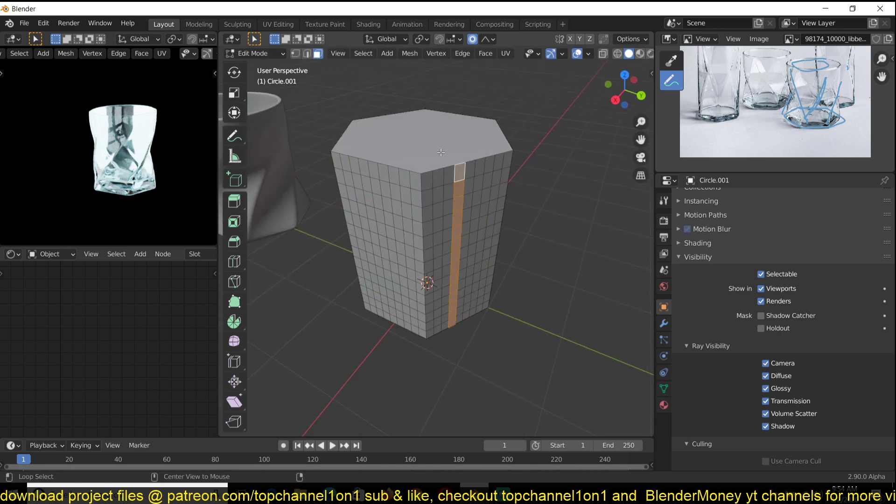
left_click(462, 160, "alt")
left_click(457, 150)
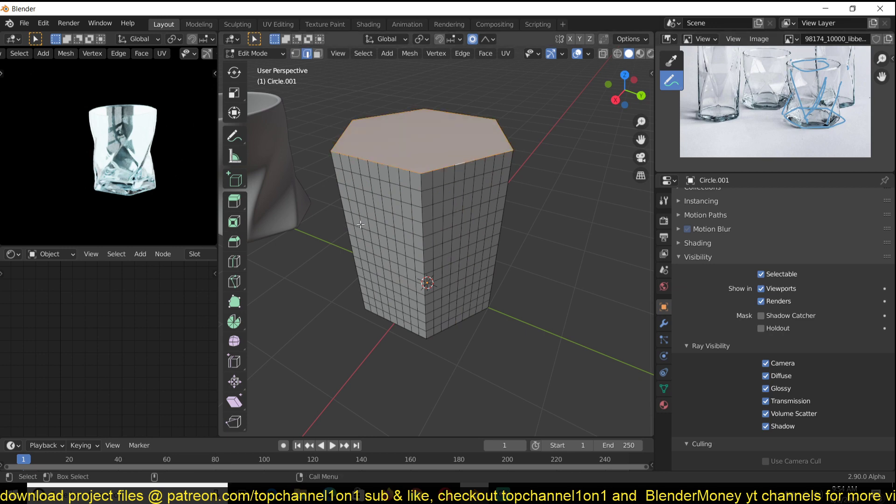
- Rotate the top face 90° around Z to twist the walls
middle_click_drag(593, 201, 610, 204)
key("r")
key("z")
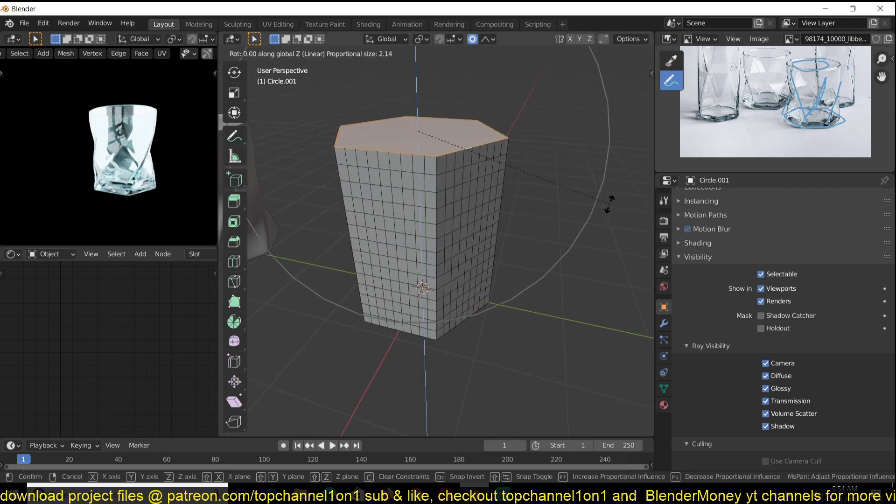
type("90")
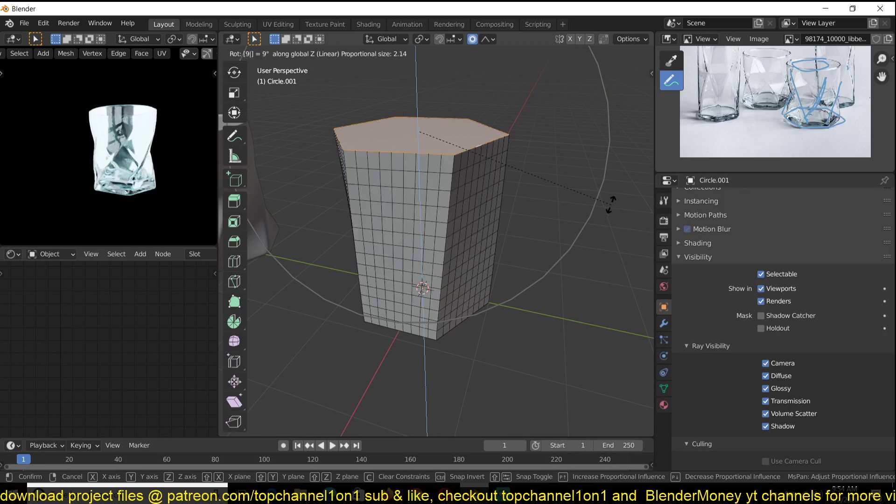
key("Return")
middle_click_drag(610, 206, 463, 187)
- Set proportional falloff to Linear and re-enter a 90° Z rotation with size 2.14
key("Tab")
key("Tab")
key("Tab")
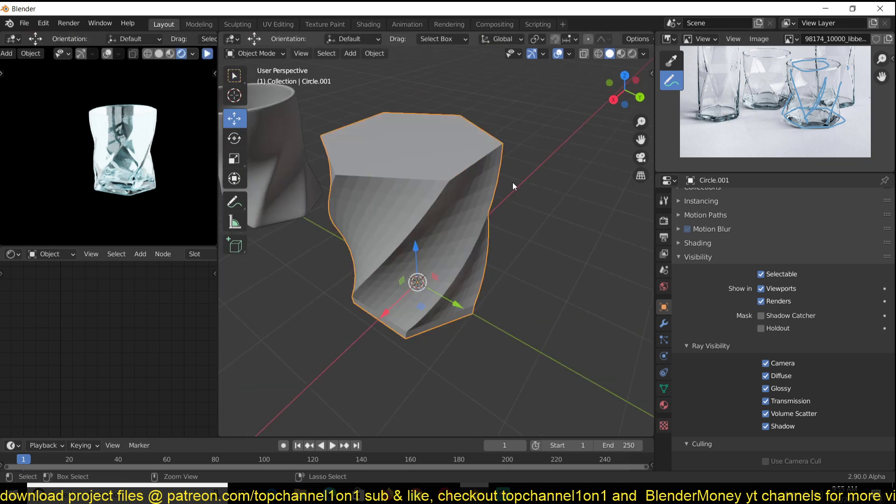
key("Tab")
key("Tab")
key("Tab")
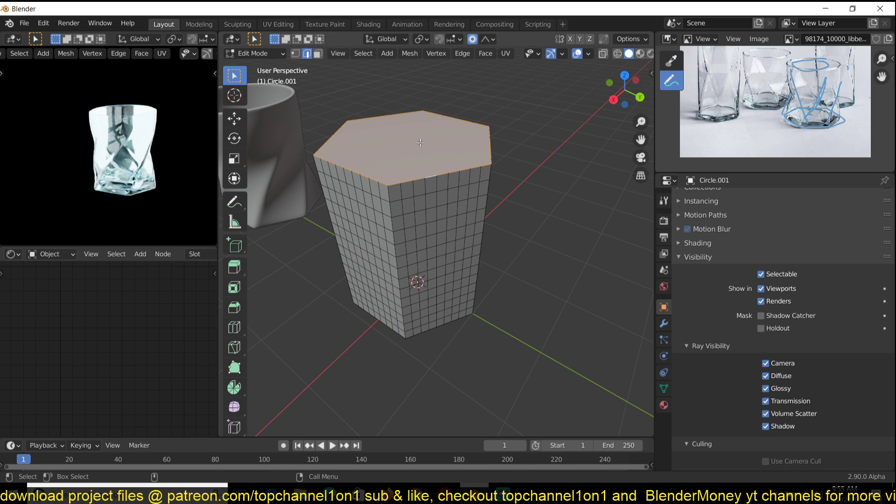
middle_click_drag(440, 158, 419, 193)
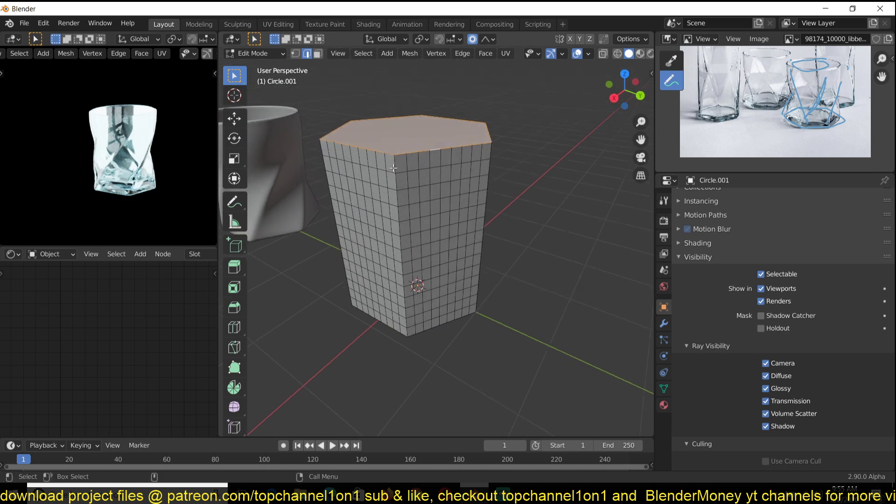
middle_click_drag(394, 166, 454, 177)
middle_click_drag(461, 147, 478, 190)
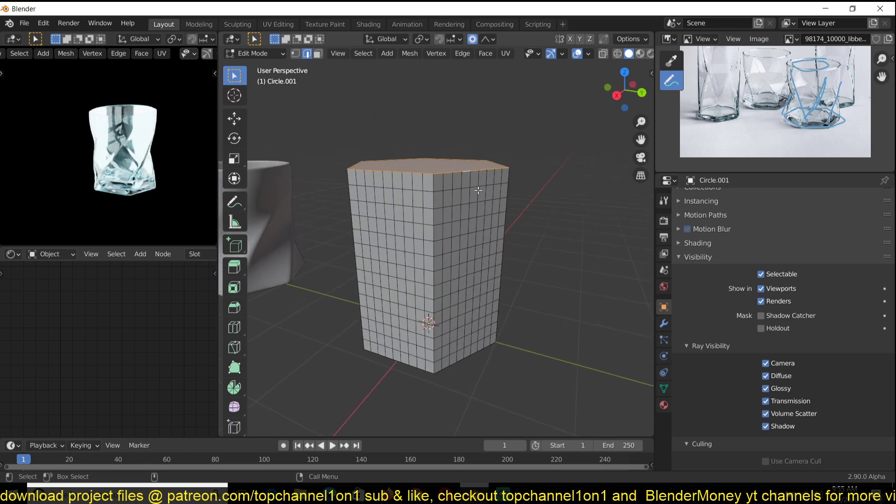
left_click(485, 39)
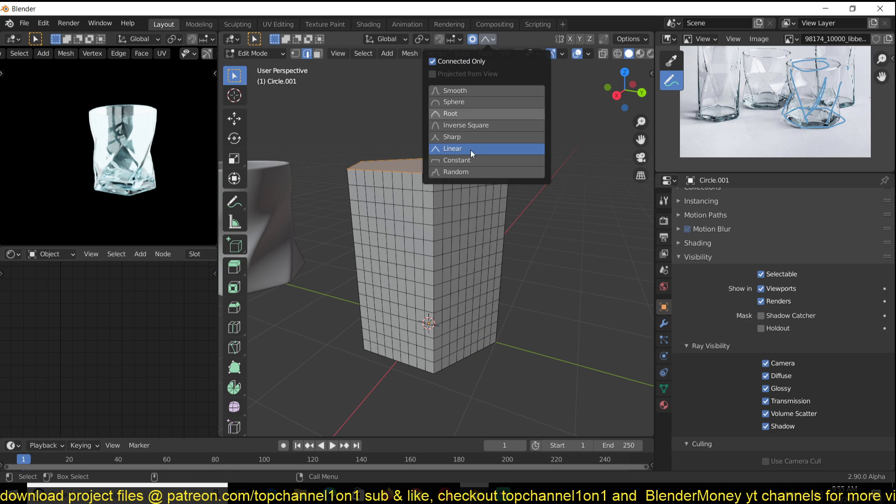
middle_click_drag(472, 241, 460, 239)
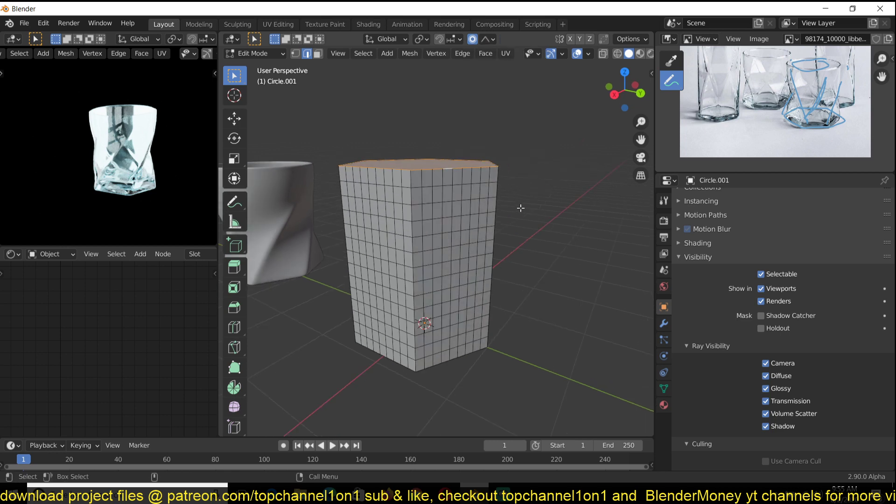
type("rz")
type("90")
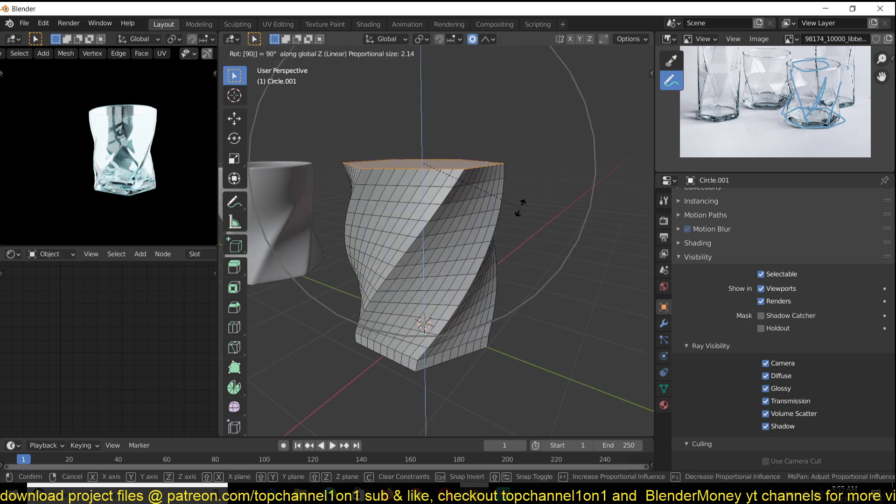
- Confirm the 90° Z twist and check it from the front and right views
key("Return")
scroll(527, 220, "down", 2)
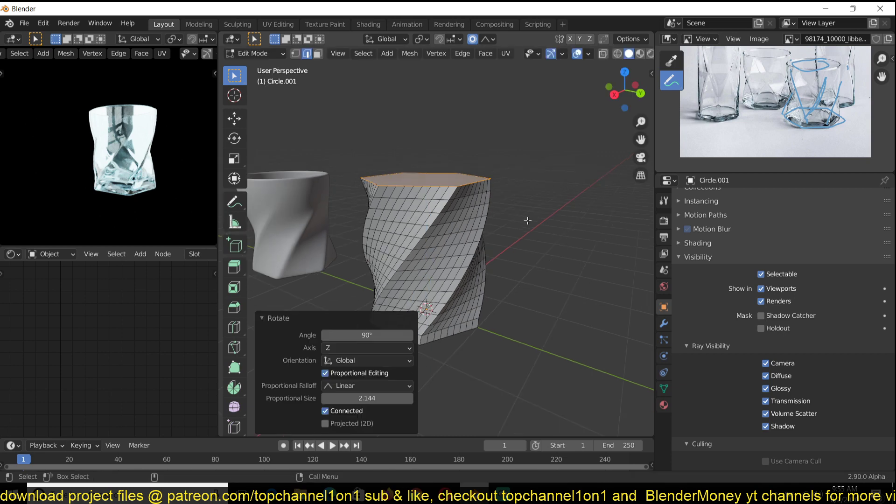
key("KP_1")
key("KP_3")
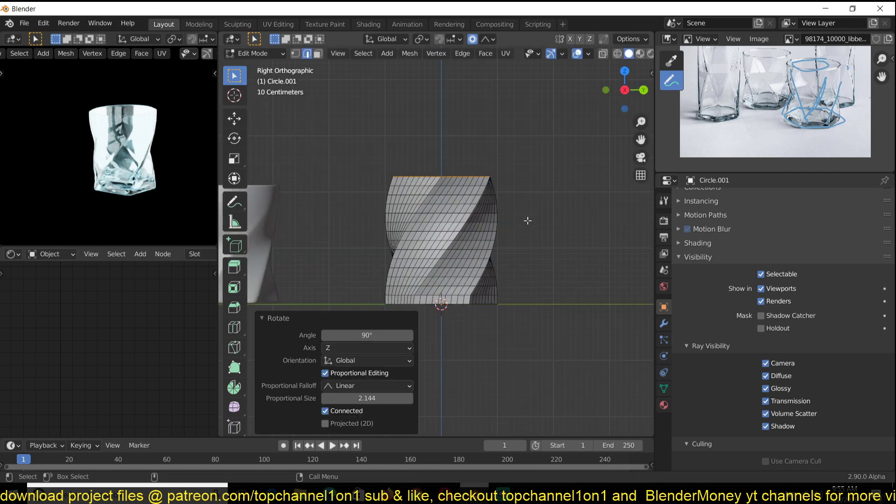
scroll(527, 221, "up", 2)
middle_click_drag(527, 221, 520, 242)
scroll(516, 247, "down", 3)
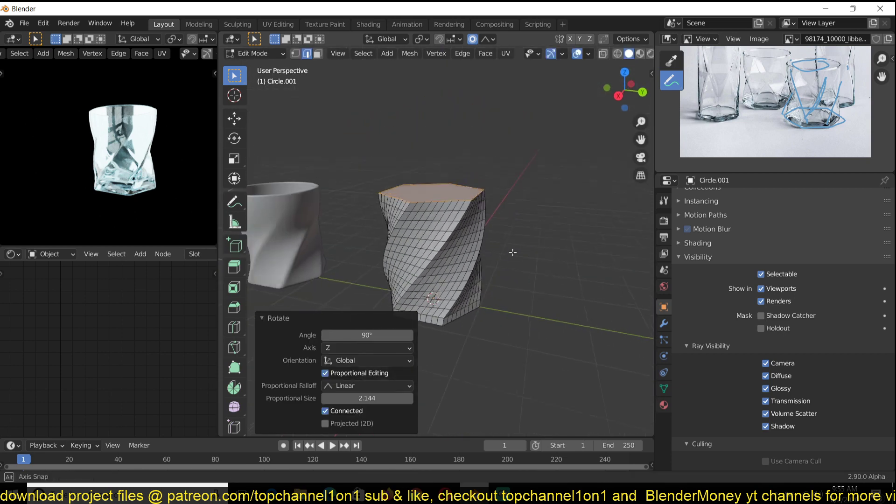
scroll(429, 204, "up", 2)
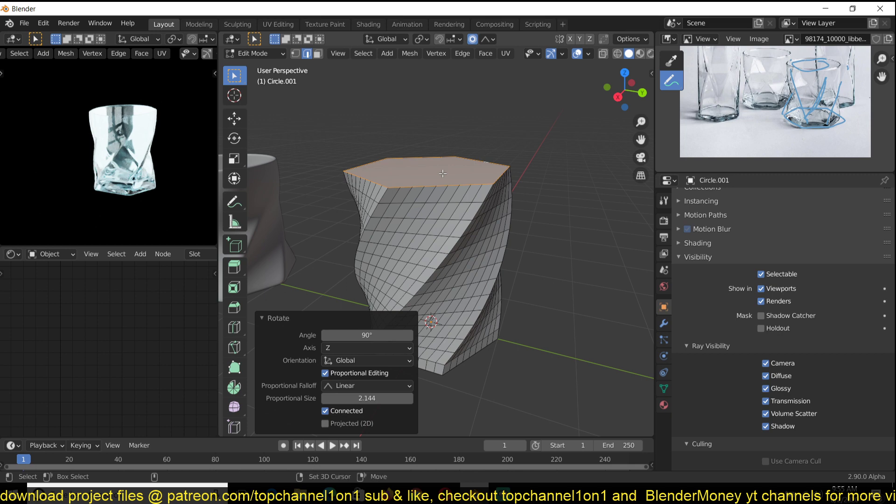
- Round the top loop fully with To Sphere at 1 and return to Object Mode
key("shift+alt+s")
key("1")
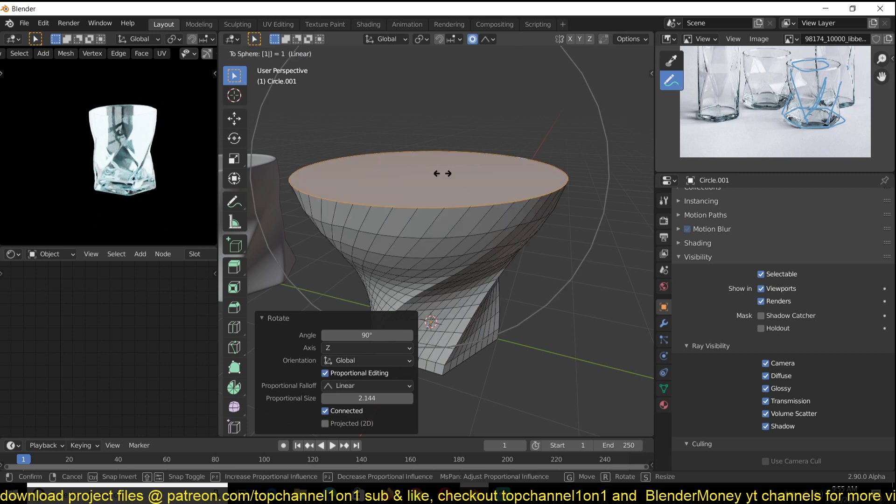
key("Return")
middle_click_drag(443, 174, 471, 224)
key("Tab")
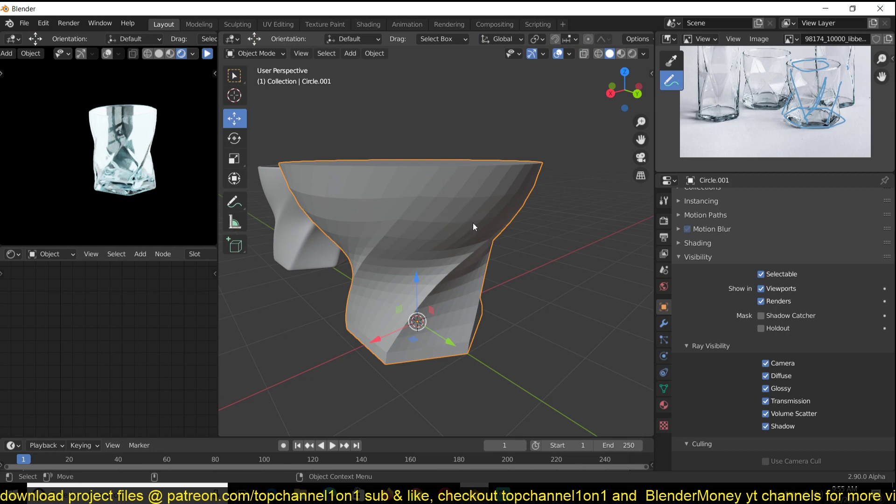
- Annotate lines down the reference glass's left side and around its base, then enter Edit Mode
scroll(771, 78, "up", 3)
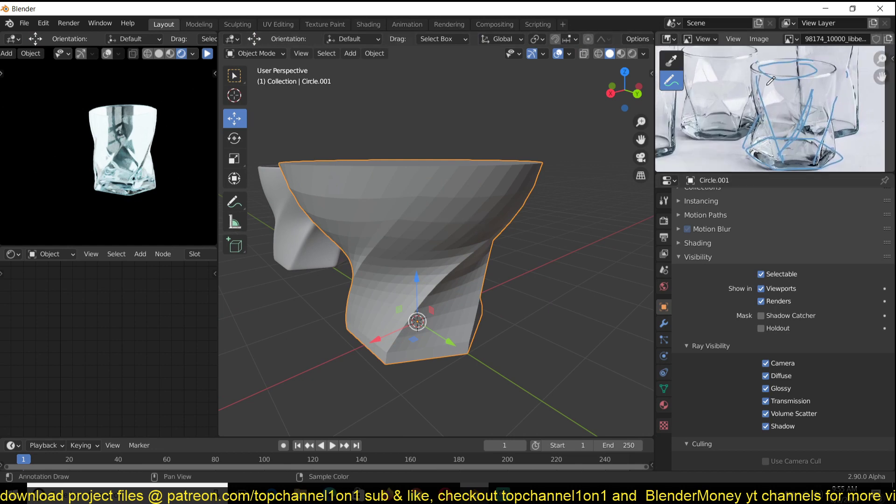
left_click_drag(755, 62, 756, 155)
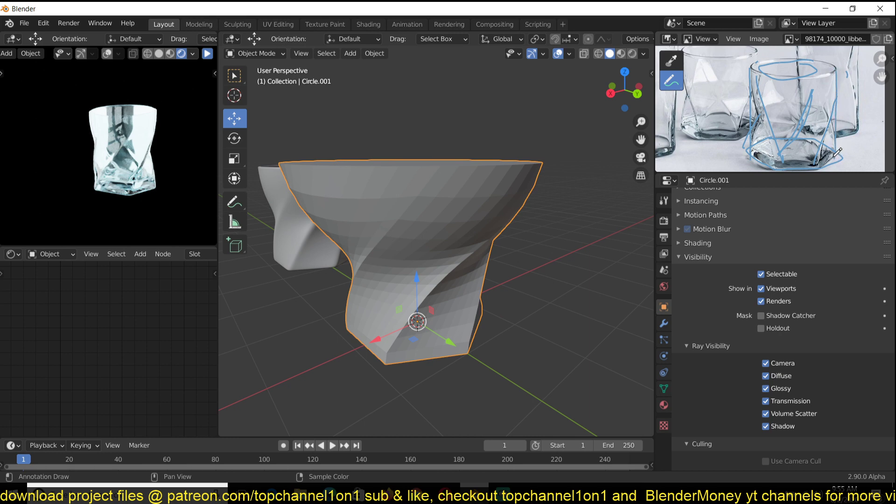
mouse_move(834, 157)
left_mouse_down()
mouse_move(796, 169)
mouse_move(761, 157)
mouse_move(759, 142)
mouse_move(793, 136)
mouse_move(812, 147)
mouse_move(796, 130)
left_mouse_up()
key("Tab")
- Inspect the glass in top, front and Quad views with X-ray wireframe, then begin scaling the rim
key("KP_7")
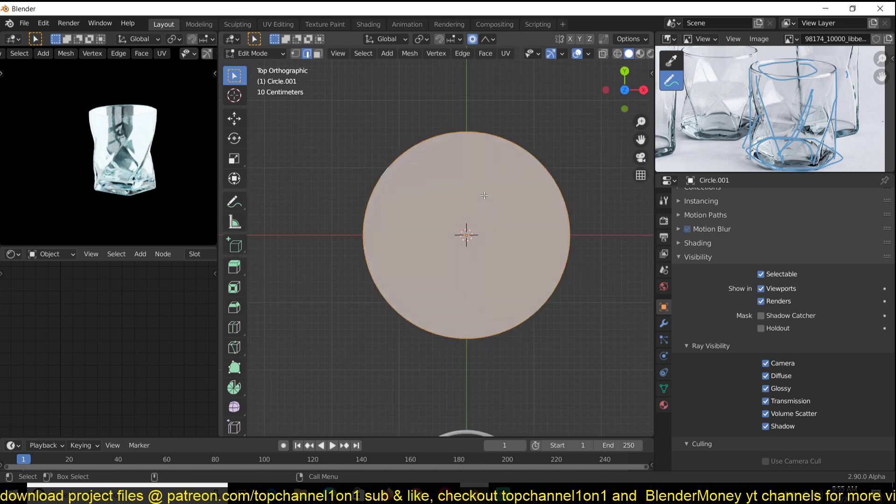
scroll(552, 213, "down", 2)
key("KP_1")
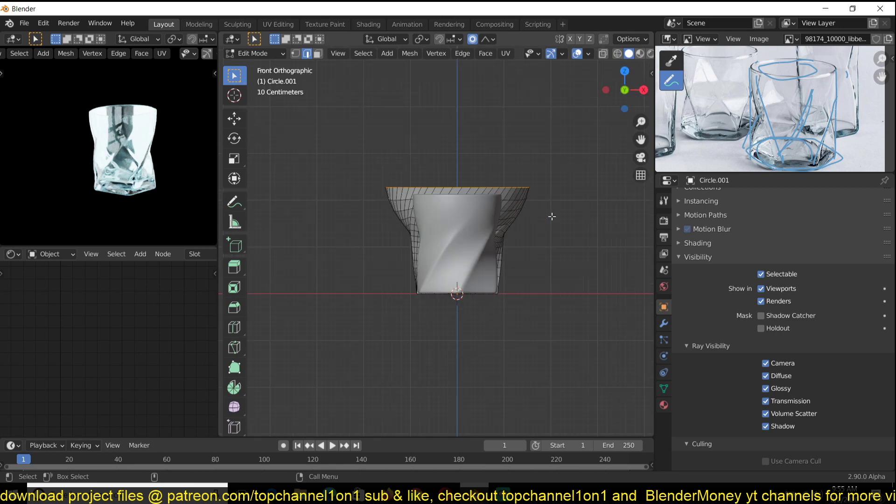
key("z")
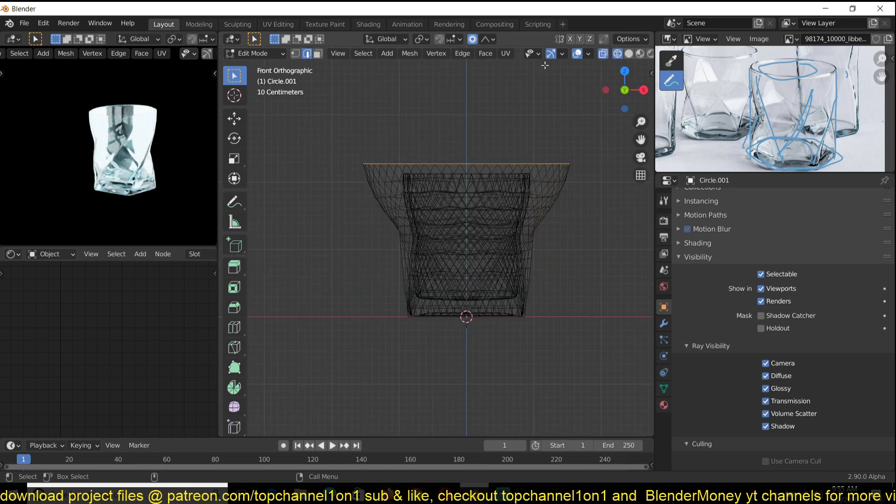
key("ctrl+alt")
key("ctrl+alt+q")
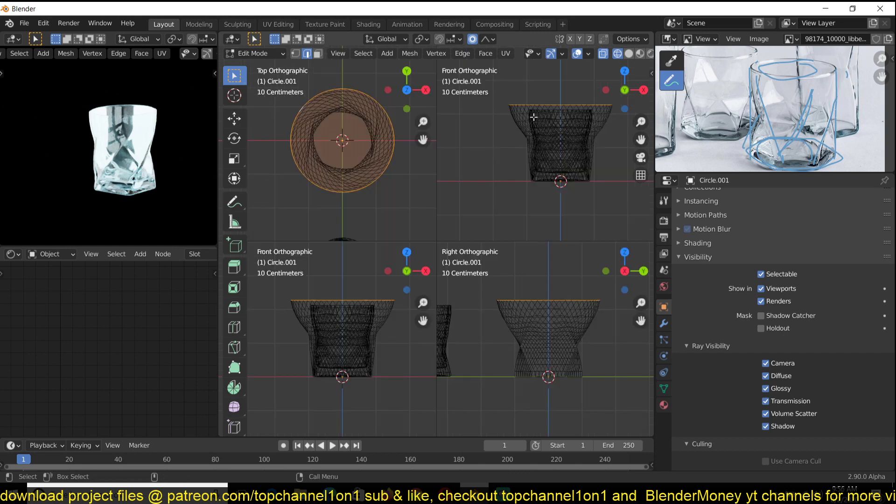
key("ctrl+alt+q")
key("ctrl+alt+q")
key("ctrl+alt+q")
key("ctrl+alt+q")
key("ctrl+alt+q")
key("ctrl+alt+q")
key("ctrl+alt+q")
key("ctrl+alt+q")
key("ctrl+alt+q")
key("ctrl+alt+q")
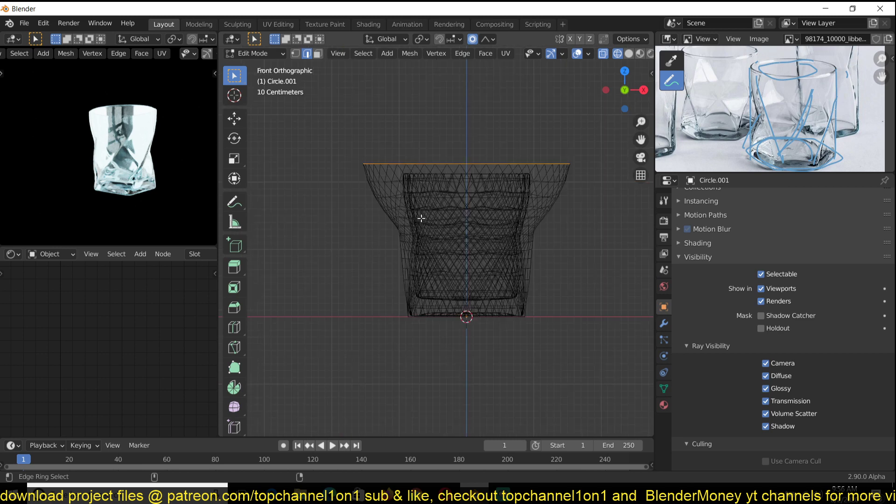
scroll(393, 146, "up", 2)
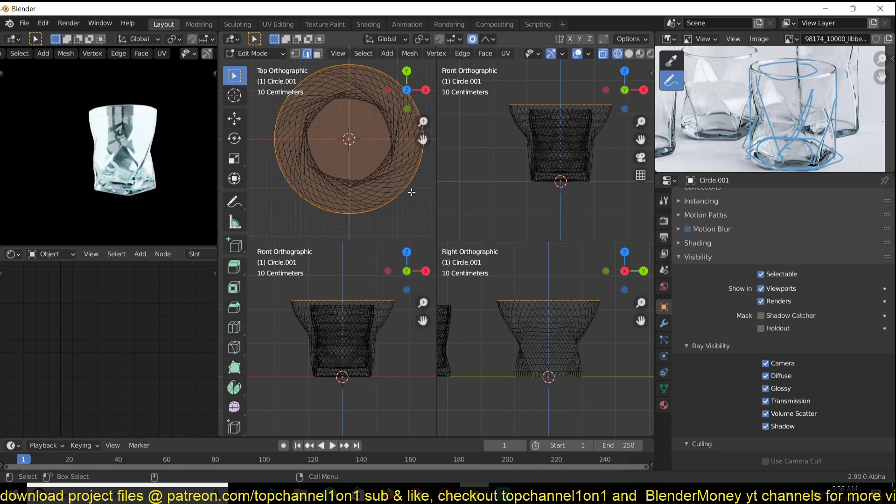
key("s")
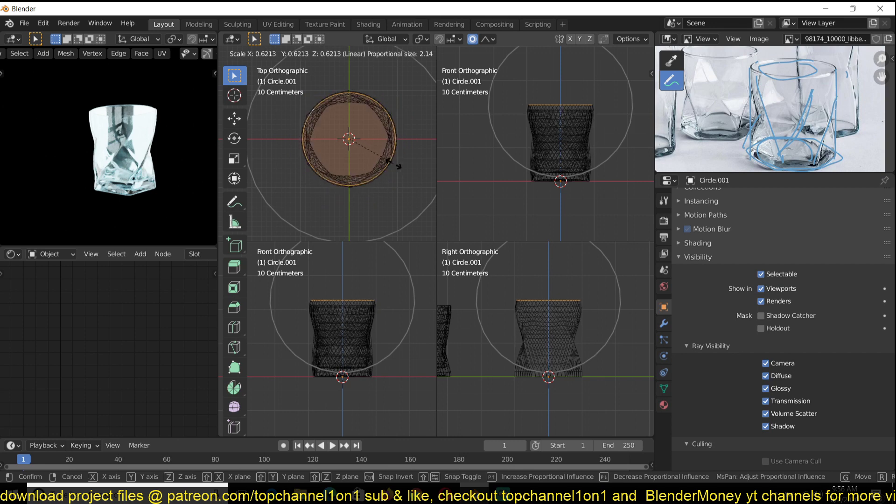
- Cancel the scale, return to Solid shading and reopen Circle.001 in Edit Mode
right_click(397, 164)
key("z")
left_click(377, 220)
key("Tab")
left_click(341, 332)
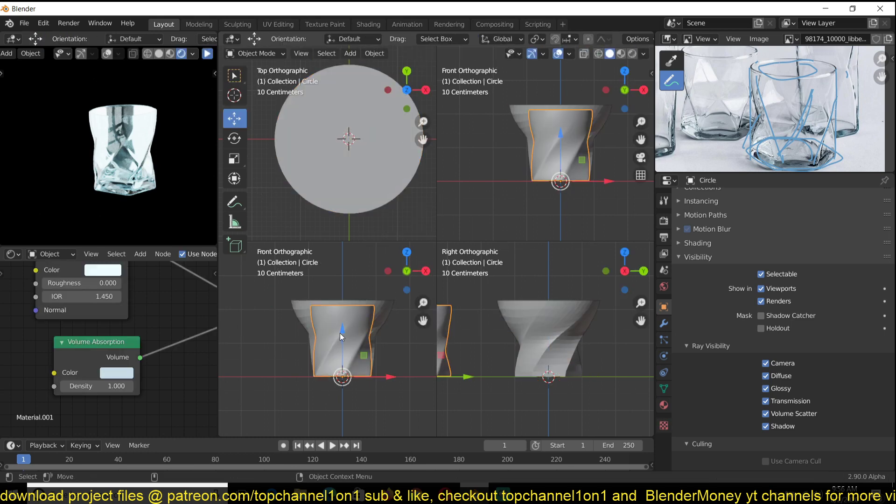
left_click(362, 304)
key("Tab")
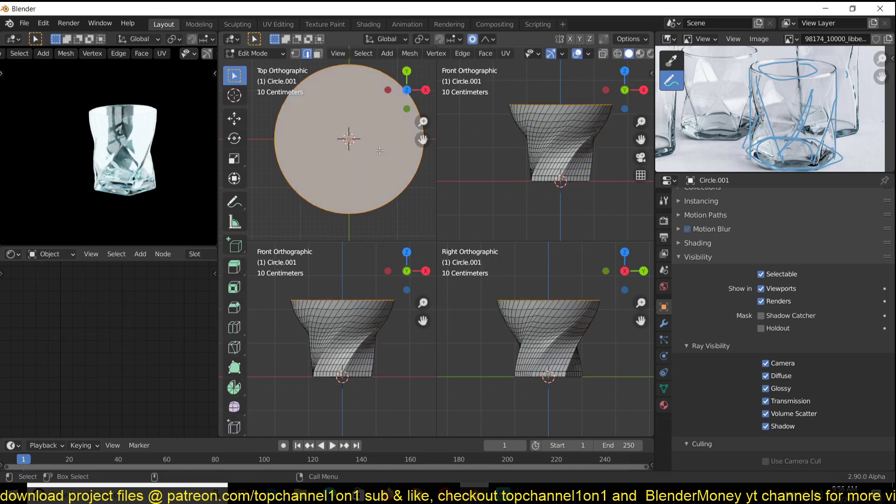
- Scale the top rim in to about 0.76 with proportional falloff and return to Object Mode
key("s")
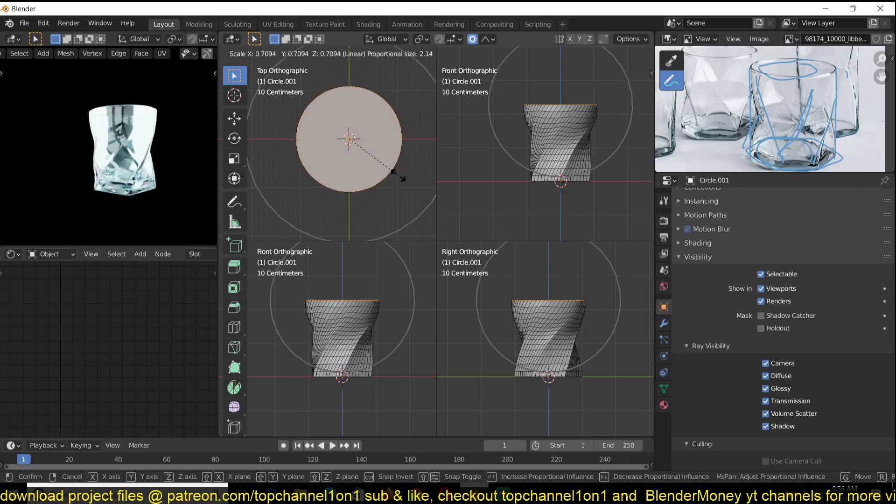
scroll(395, 171, "up", 2)
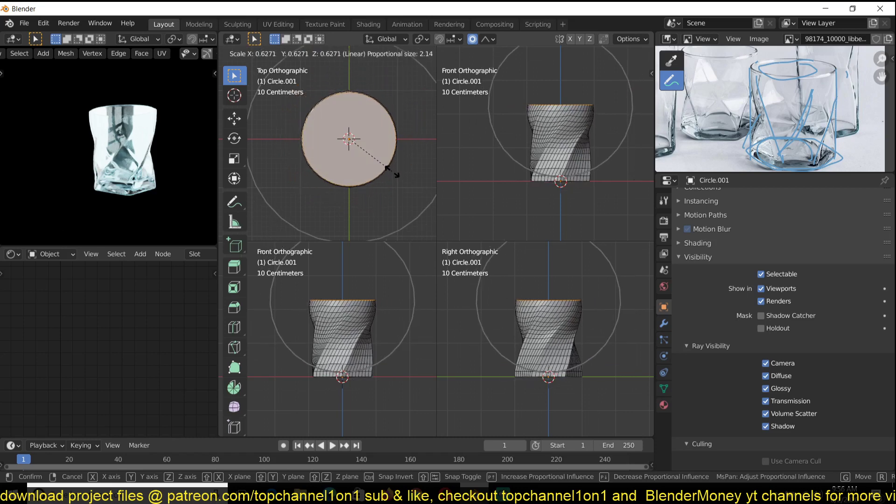
scroll(396, 173, "down", 1)
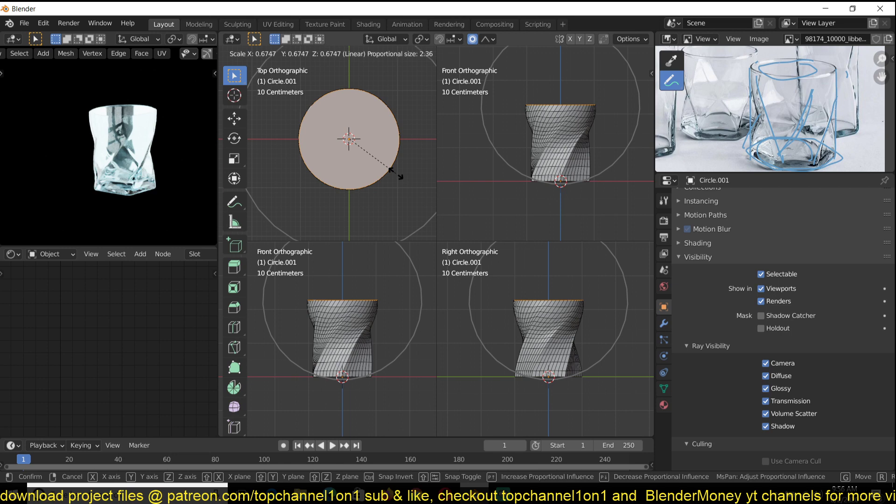
scroll(396, 173, "up", 5)
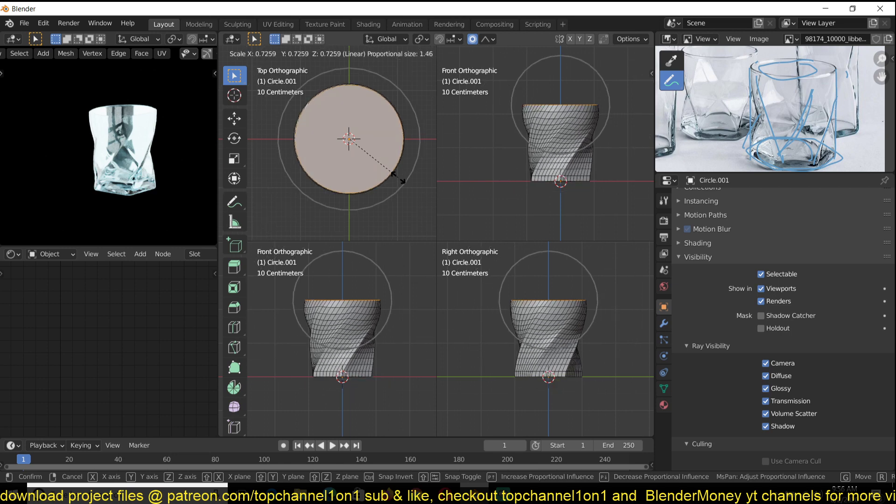
scroll(398, 181, "down", 3)
scroll(398, 180, "down", 2)
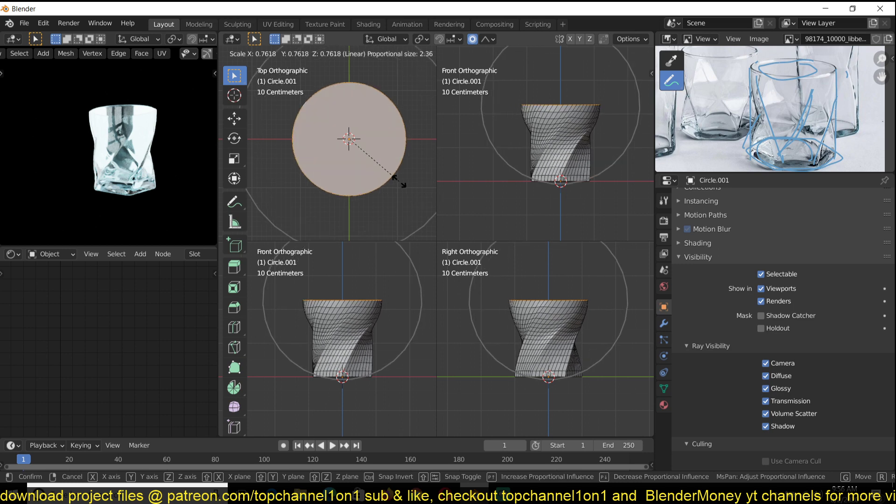
left_click(398, 182)
key("Tab")
key("grave")
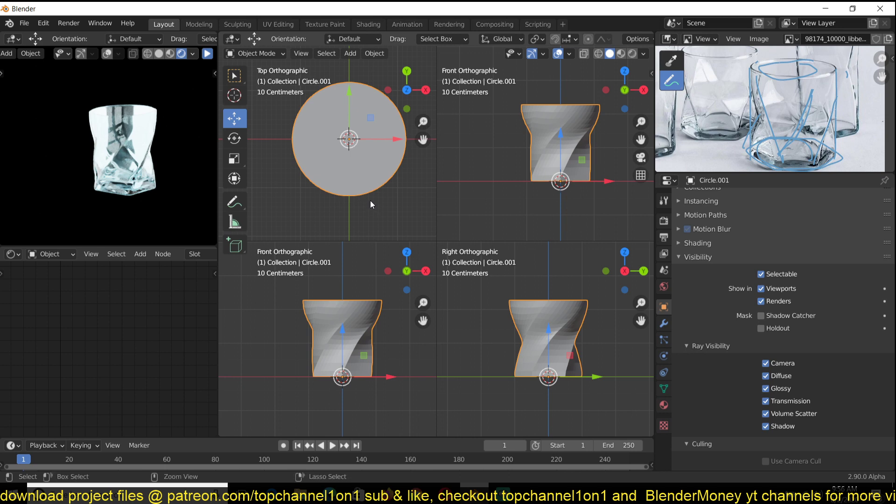
- Return to a single front view and give the glass smooth shading
key("ctrl+alt+q")
middle_click_drag(371, 204, 436, 230)
right_click(490, 190)
left_click(490, 191)
middle_click_drag(490, 192, 468, 275)
- In Edit Mode, delete the glass's bottom hexagon face
key("Tab")
key("3")
left_click(396, 259)
key("x")
left_click(497, 243)
- Close the open bottom edge loop with a single hexagon face, replacing an initial grid fill
key("2")
left_click(468, 275, "alt")
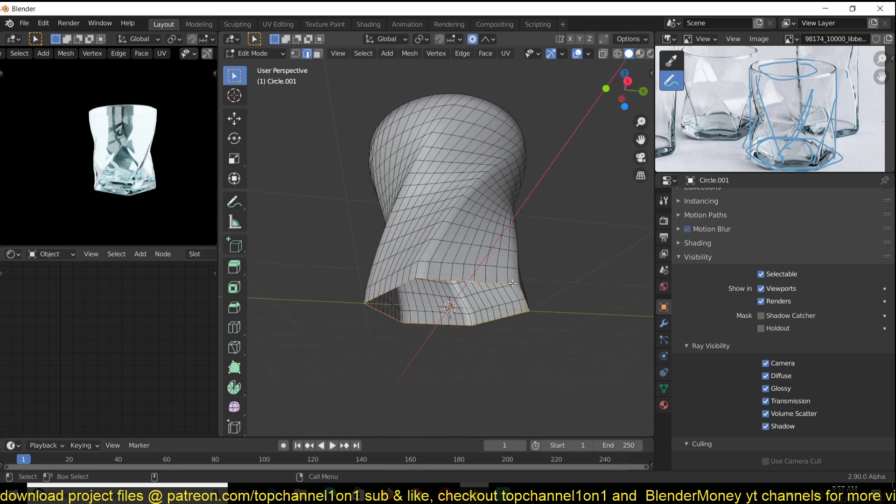
key("ctrl+f")
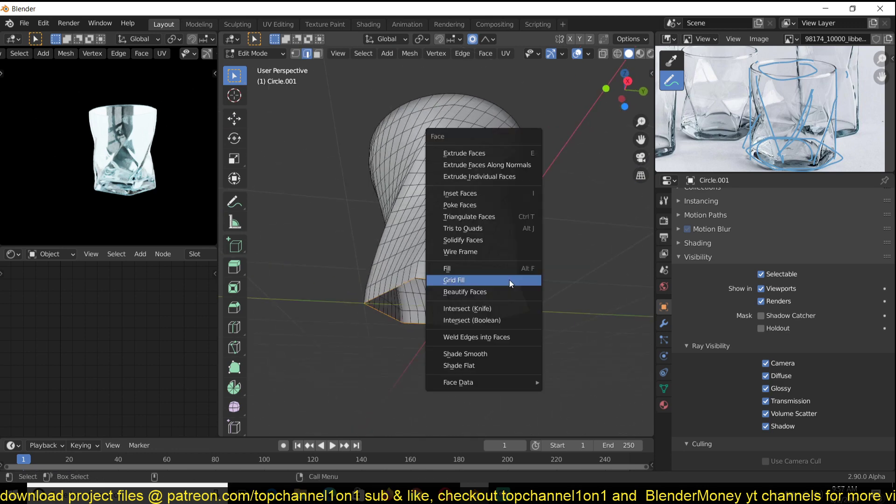
left_click(508, 279)
middle_click_drag(508, 279, 457, 198)
key("ctrl+z")
key("f")
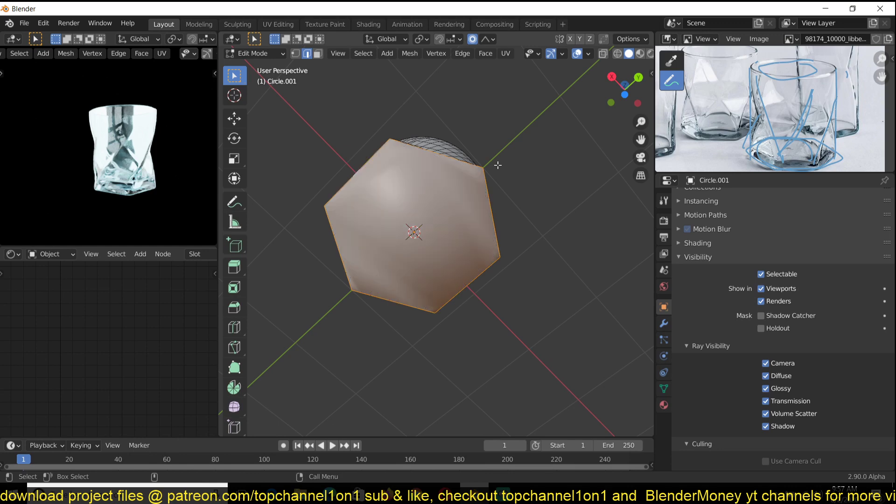
middle_click_drag(498, 165, 528, 135)
- Inset the bottom face, delete the inner hexagon, and grid-fill the hole
key("i")
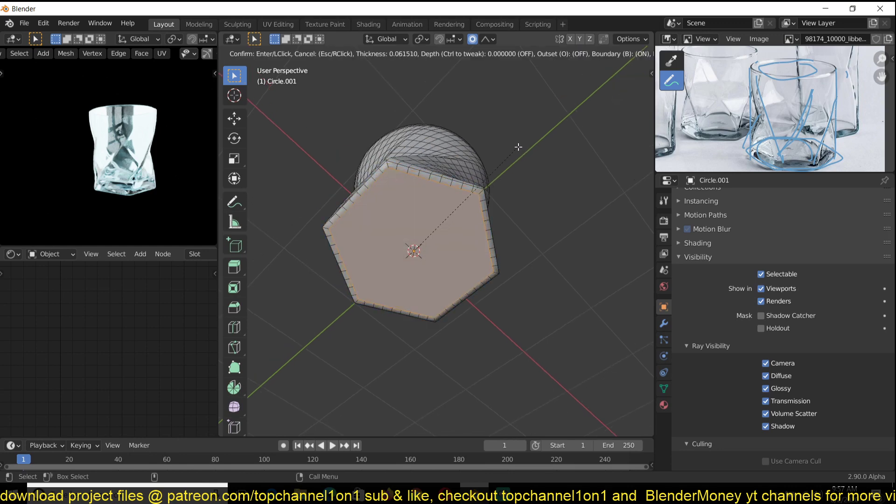
left_click(517, 149)
middle_click_drag(512, 152, 488, 190)
scroll(489, 190, "down", 2)
key("x")
left_click(471, 213)
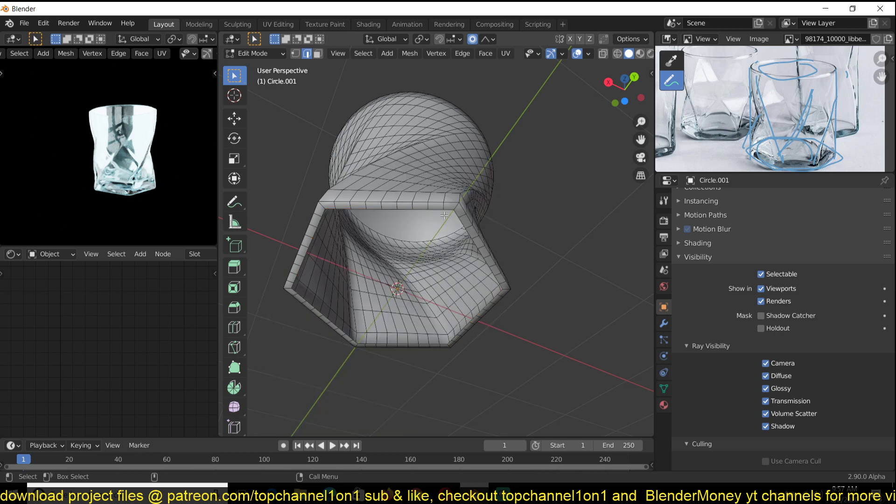
key("ctrl+f")
left_click(497, 199)
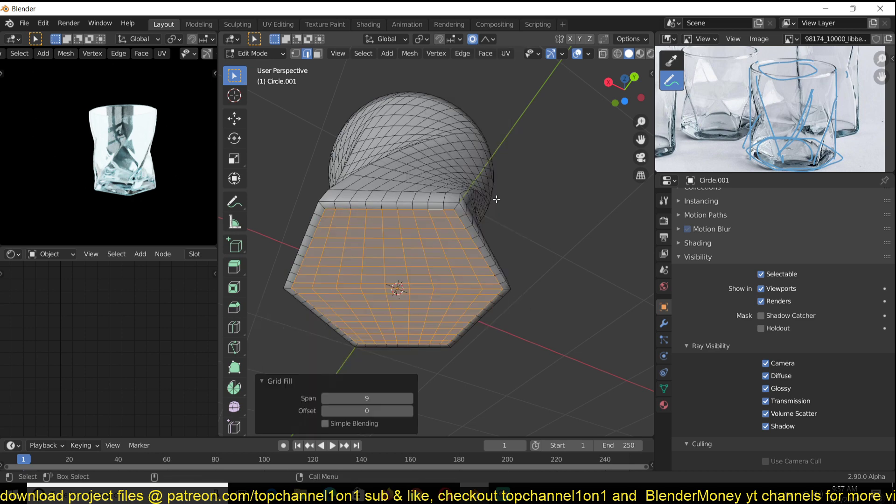
- Sketch guide curves over the base of the glass in the reference photo
key("Tab")
middle_click_drag(497, 201, 531, 194)
key("Tab")
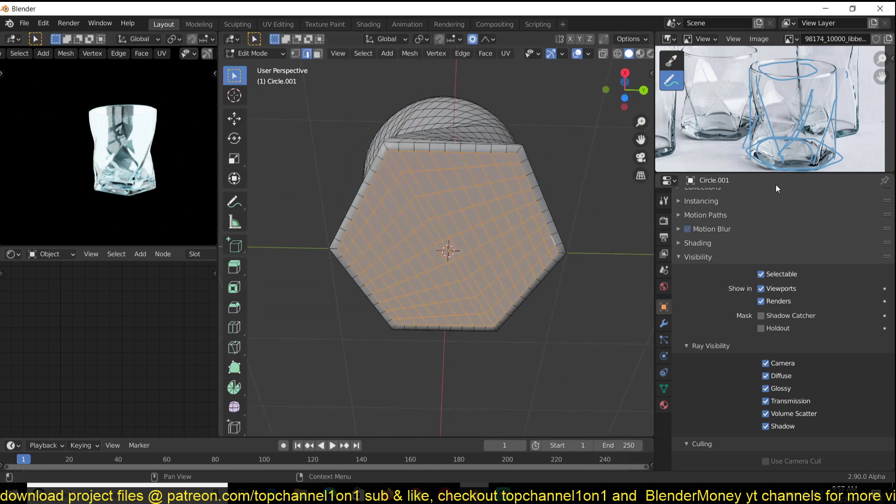
scroll(781, 156, "up", 1)
middle_click_drag(780, 156, 760, 121)
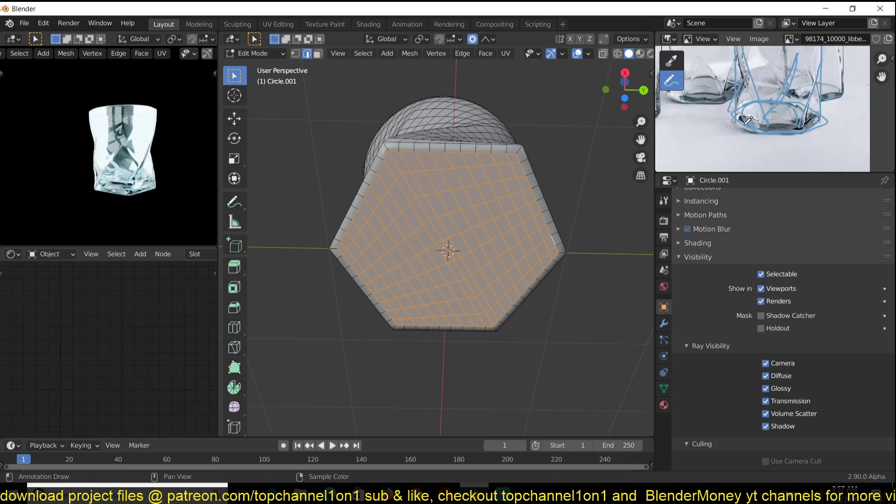
mouse_move(718, 142)
left_mouse_down()
mouse_move(766, 145)
mouse_move(789, 161)
left_mouse_up()
mouse_move(703, 149)
left_mouse_down()
mouse_move(757, 145)
mouse_move(771, 160)
left_mouse_up()
key("ctrl+z")
scroll(474, 230, "down", 3)
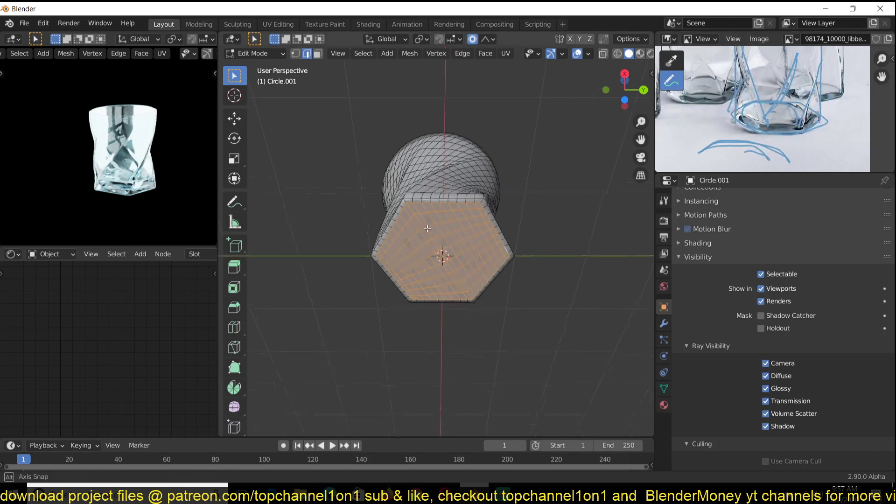
- Delete the cup's top face and return to Object Mode
middle_click_drag(474, 230, 456, 220)
key("3")
key("x")
left_click(456, 220)
key("Tab")
- Reframe the glass in the preview and delete the Principled BSDF node
scroll(440, 176, "down", 5)
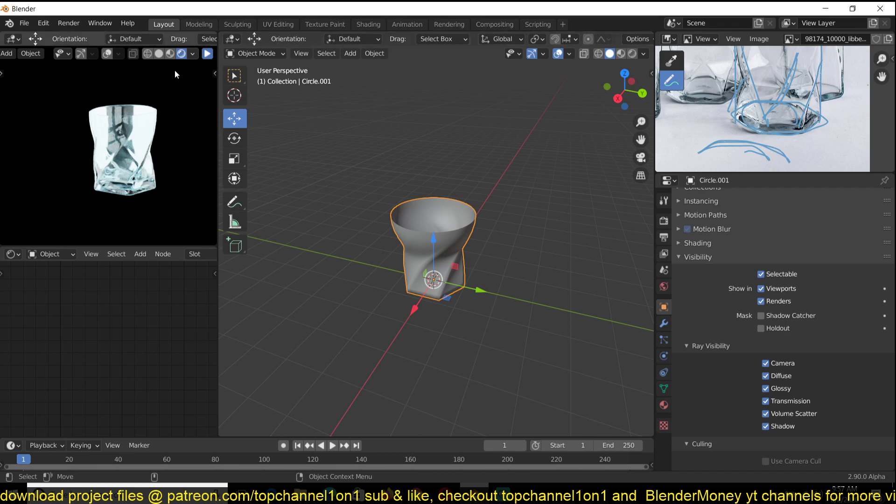
middle_click_drag(202, 69, 175, 109)
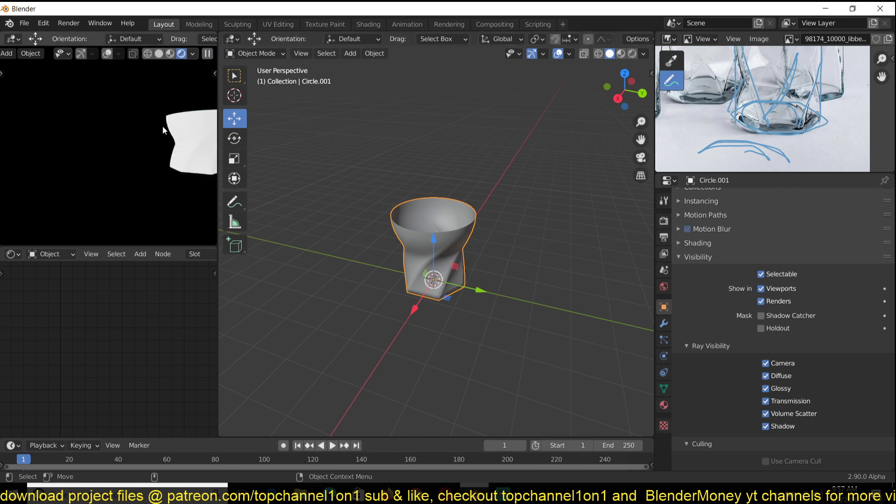
middle_click_drag(130, 126, 91, 126, "shift")
scroll(90, 126, "up", 3)
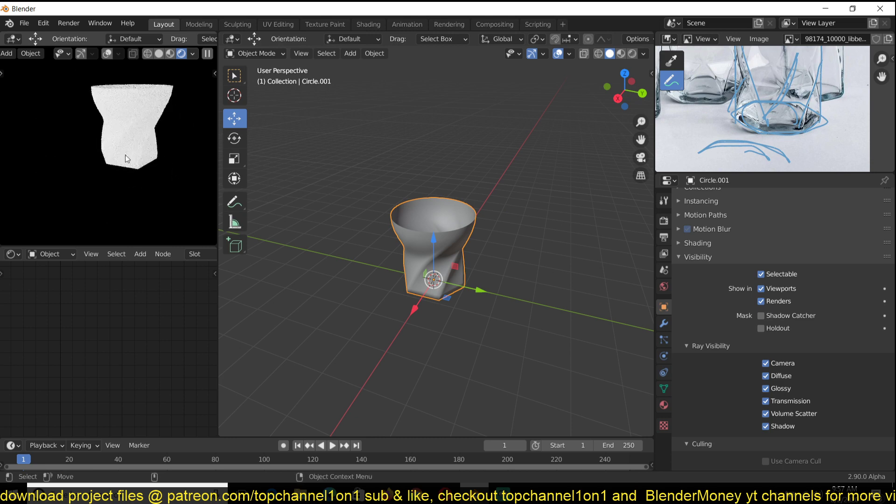
scroll(183, 254, "down", 5)
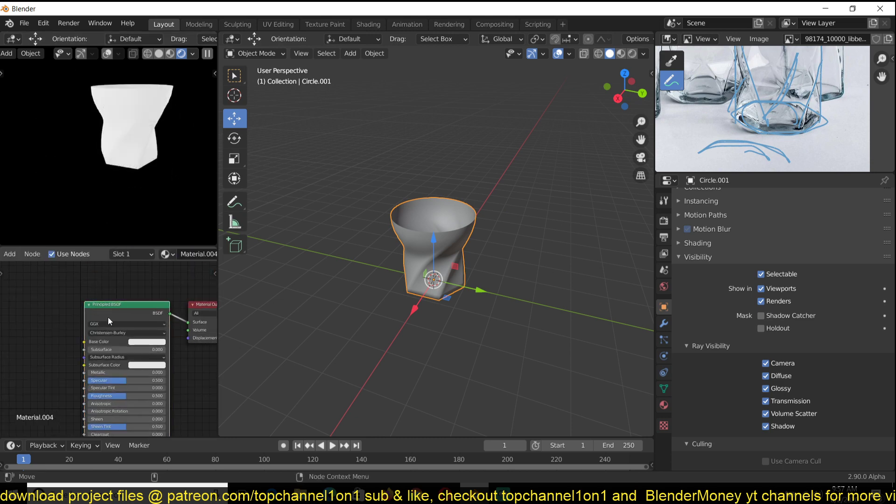
key("x")
key("Home")
- Add a Glass BSDF node and connect it to the Material Output surface
key("shift+a")
mouse_move(23, 368)
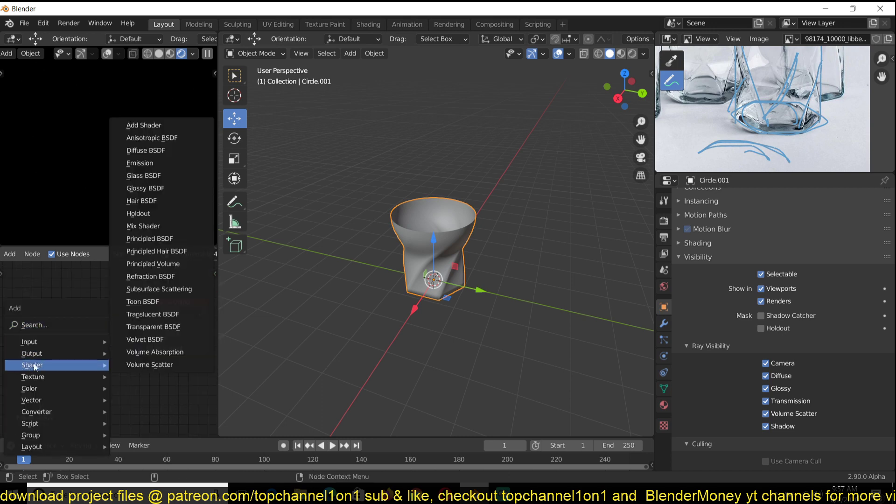
left_click(174, 178)
left_click(6, 278)
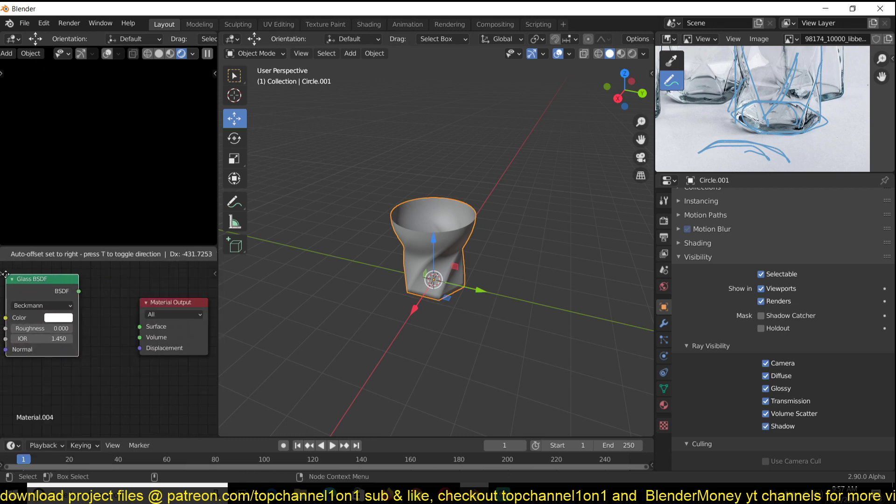
left_click_drag(79, 291, 140, 326)
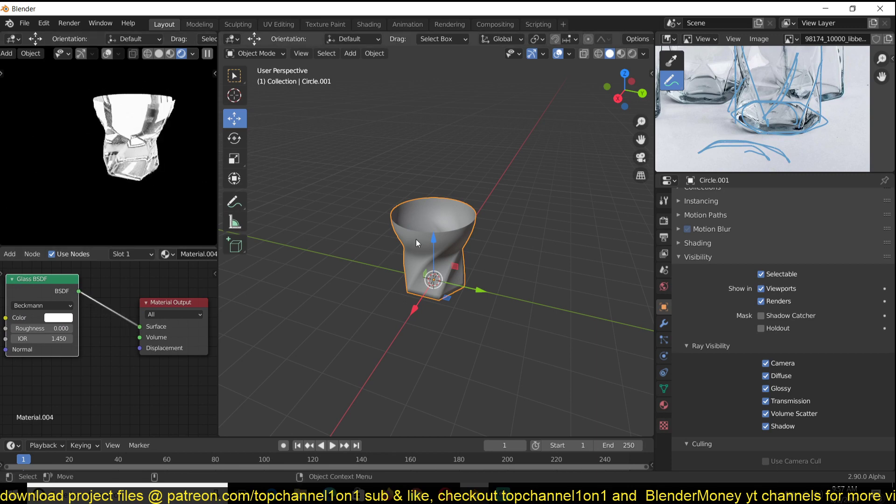
scroll(430, 234, "up", 2)
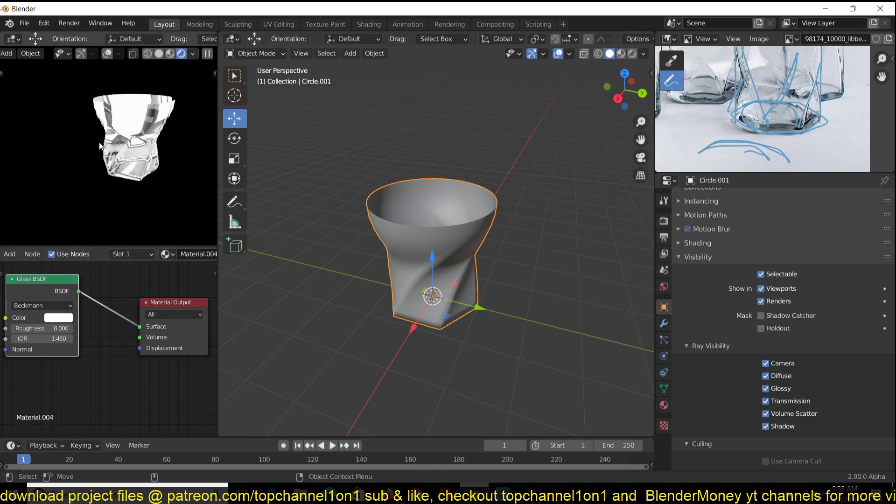
- Add a Volume Absorption node and connect it to the Material Output volume
key("shift+a")
mouse_move(80, 377)
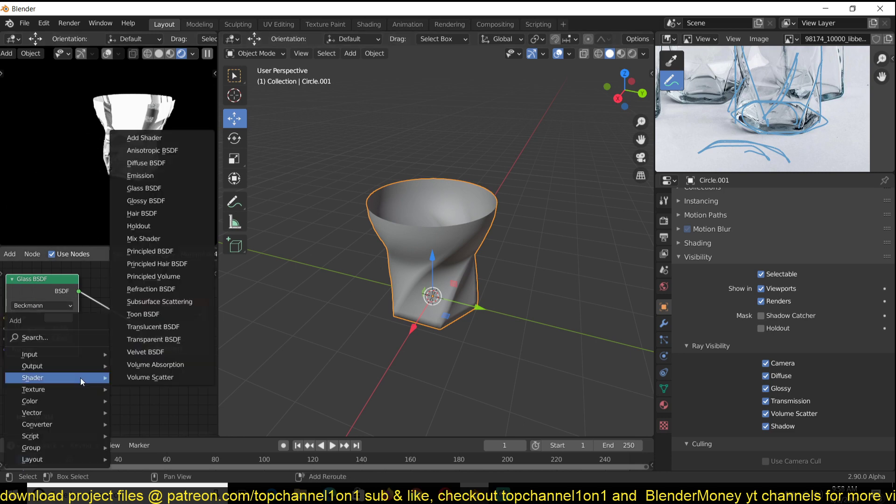
left_click(148, 366)
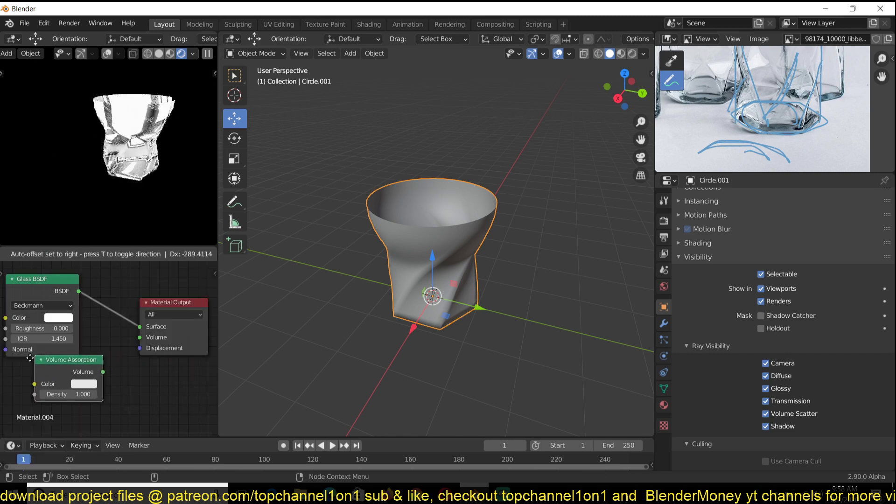
left_click(74, 382)
left_click_drag(83, 386, 141, 336)
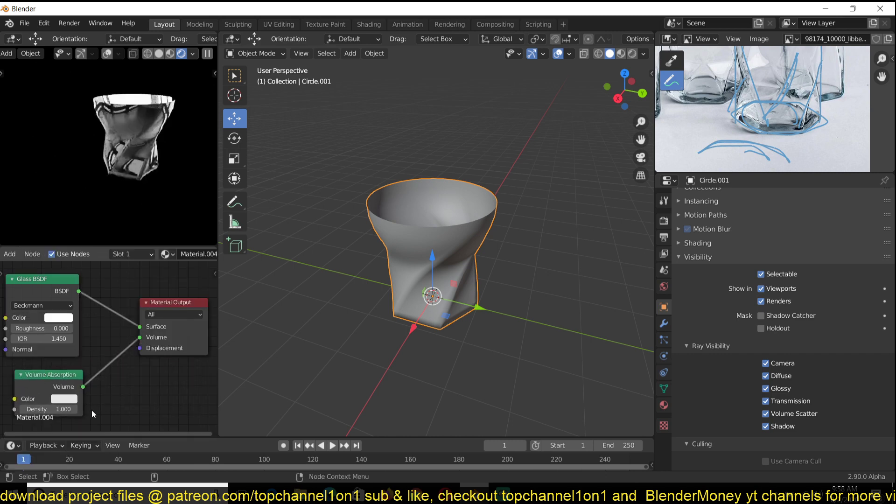
middle_click_drag(90, 409, 116, 392)
- Set the Volume Absorption density to 0.2 and its colour to a faint blue
left_click(75, 392)
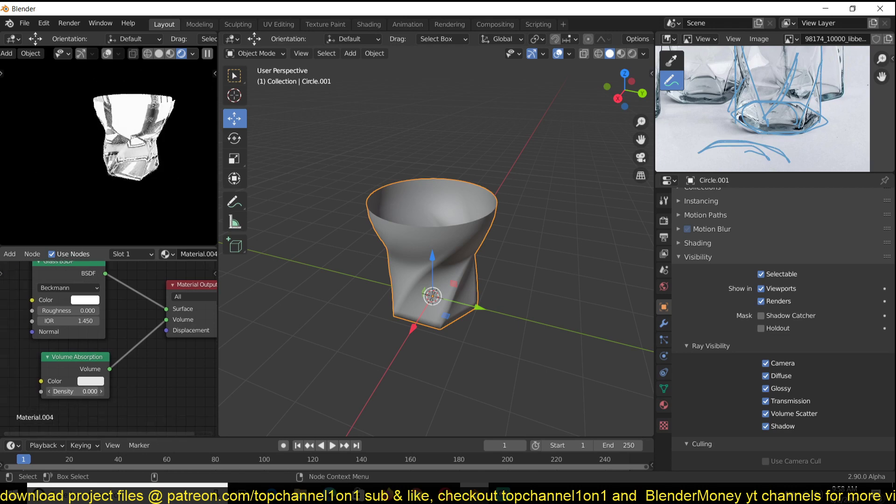
type("0.2")
key("Return")
left_click(94, 381)
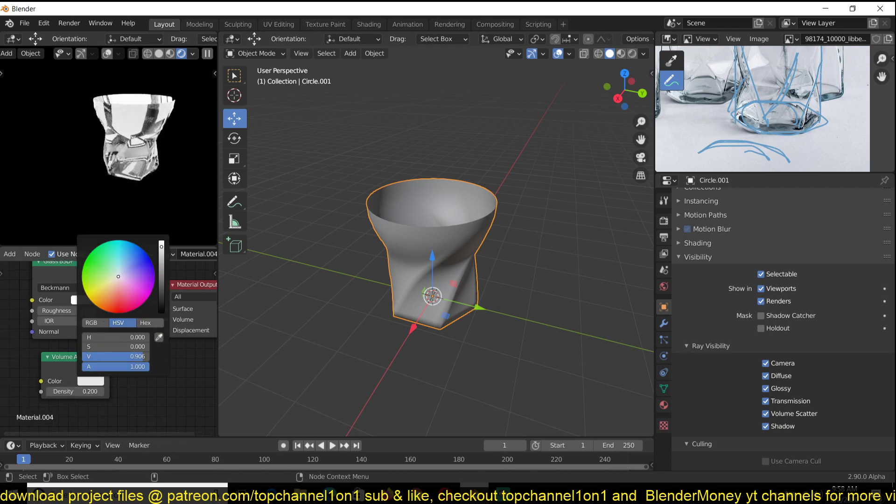
left_click(119, 275)
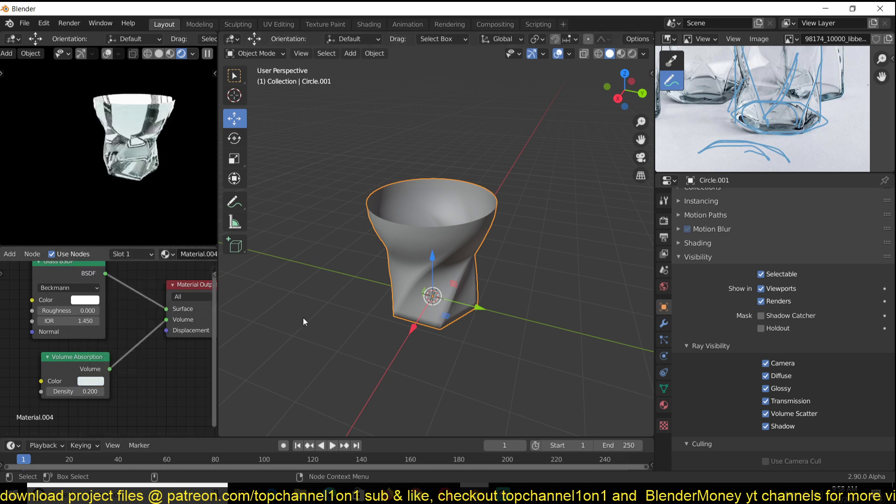
middle_click_drag(478, 248, 478, 268, "shift")
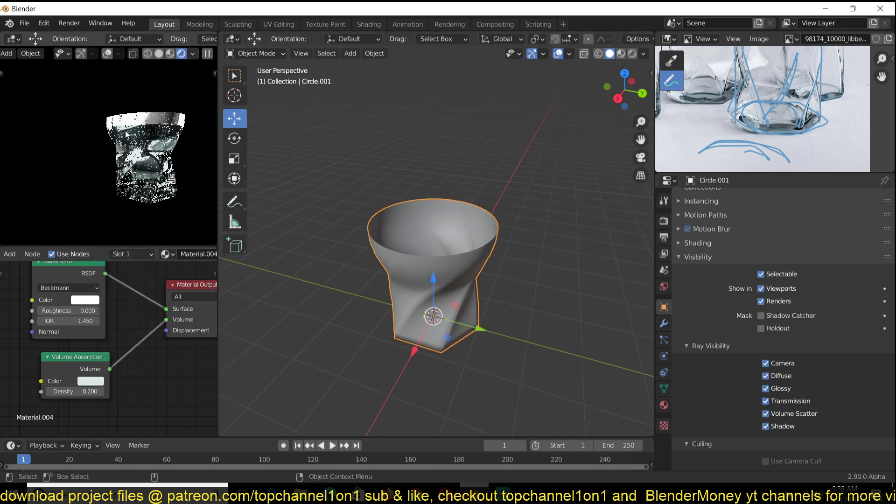
scroll(760, 108, "down", 3)
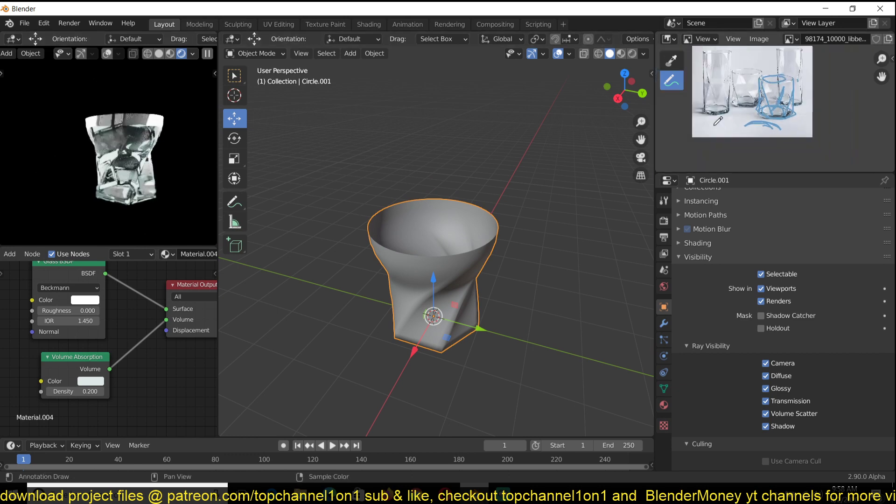
scroll(761, 108, "up", 1)
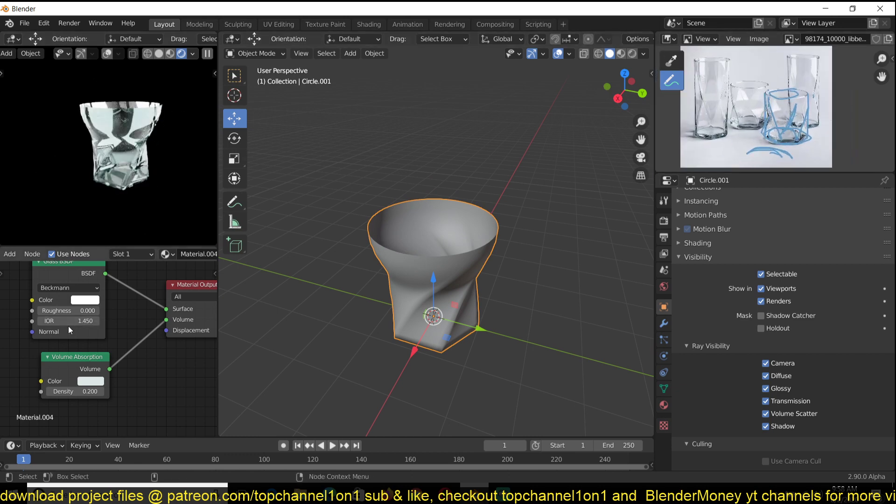
- Orbit and zoom around the cup, briefly checking its mesh in Edit Mode
middle_click_drag(449, 259, 436, 189)
scroll(450, 252, "up", 3)
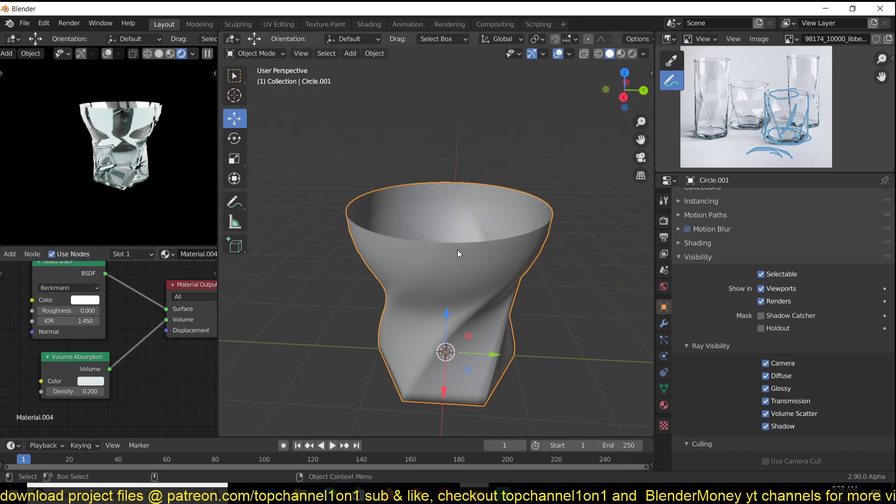
middle_click_drag(457, 250, 543, 248)
key("Tab")
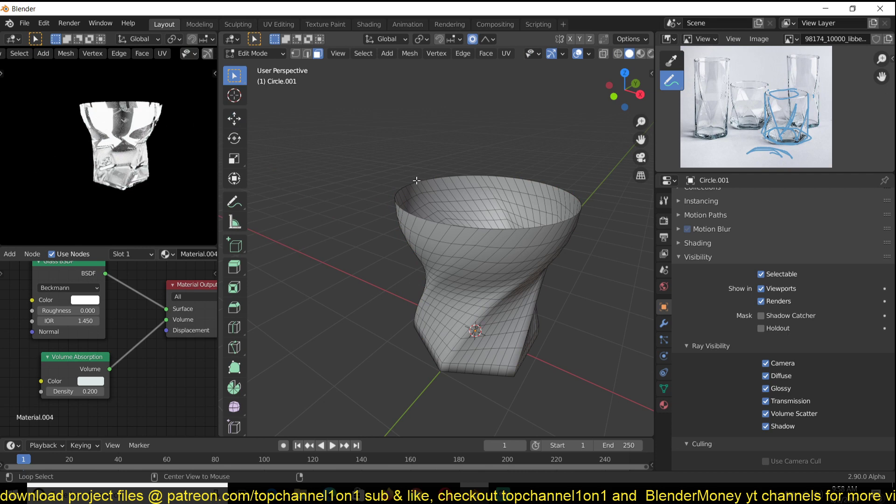
key("Tab")
middle_click_drag(489, 247, 436, 264)
scroll(447, 270, "up", 5)
- Orbit to the front and switch to Front Orthographic view of the cup
middle_click_drag(556, 267, 555, 262)
scroll(555, 252, "down", 3)
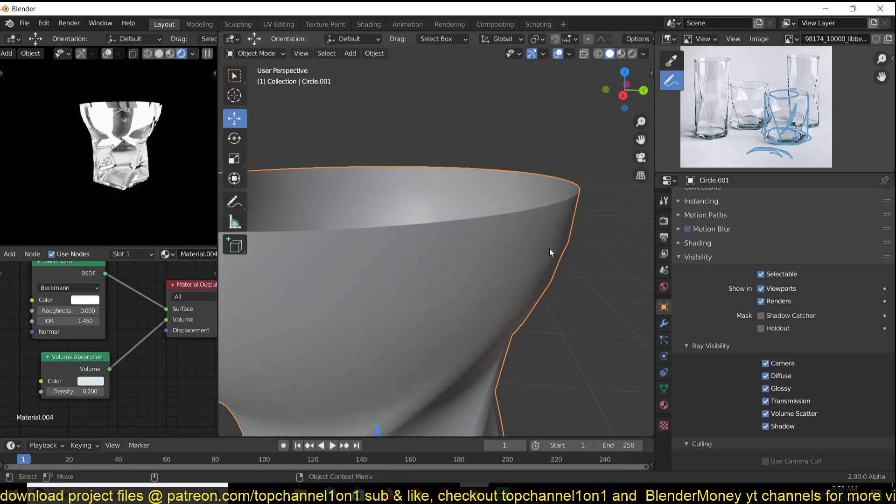
scroll(545, 224, "down", 4)
middle_click_drag(565, 207, 449, 195)
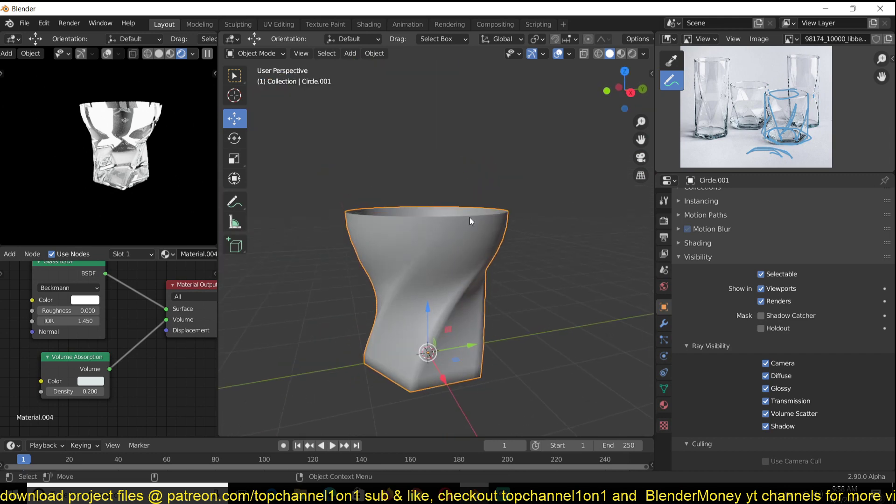
scroll(492, 220, "up", 3)
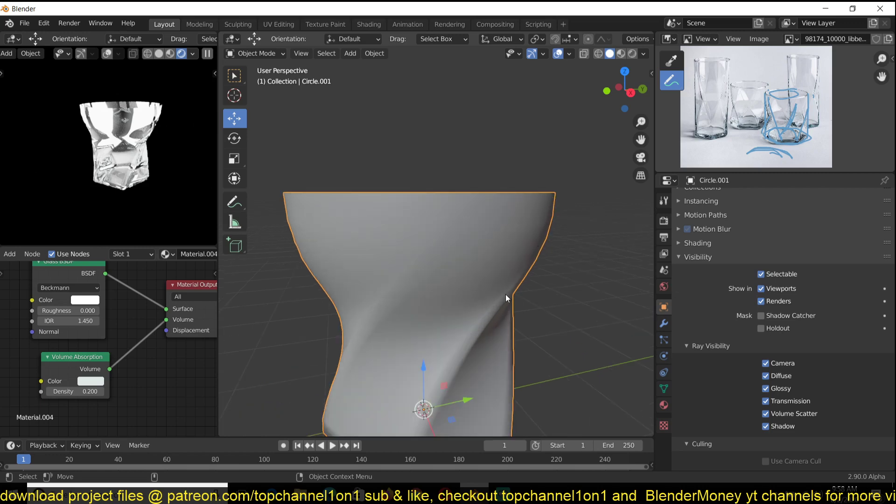
middle_click_drag(495, 377, 483, 346)
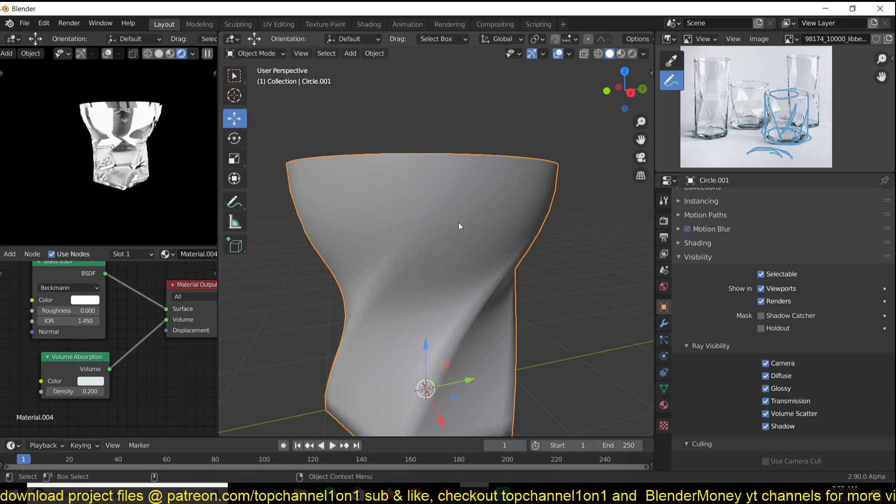
scroll(451, 220, "down", 3)
middle_click_drag(450, 220, 391, 198)
key("KP_5")
key("KP_1")
scroll(437, 231, "up", 2)
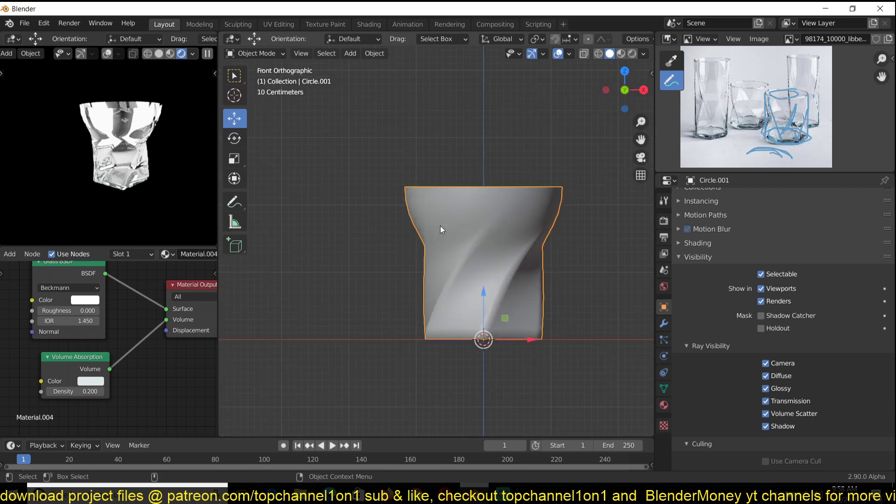
- Scale the top rim ring inward to about 0.74 with proportional editing enabled
key("Tab")
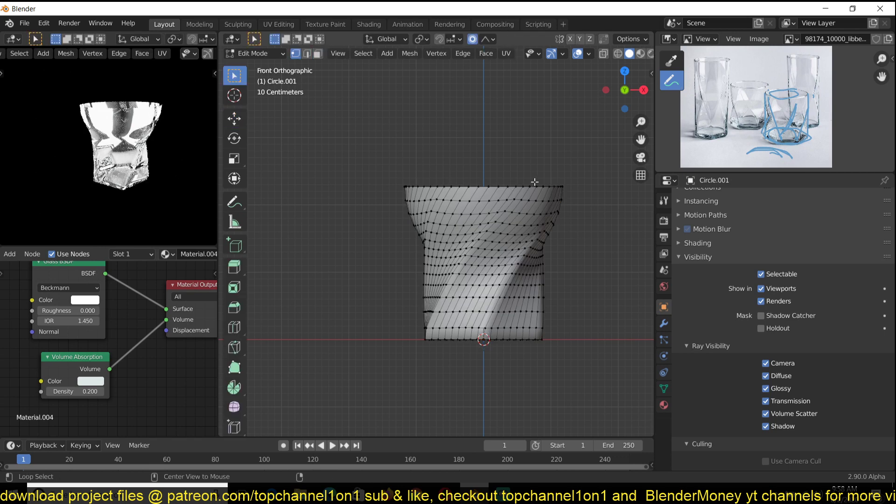
left_click(563, 189, "alt")
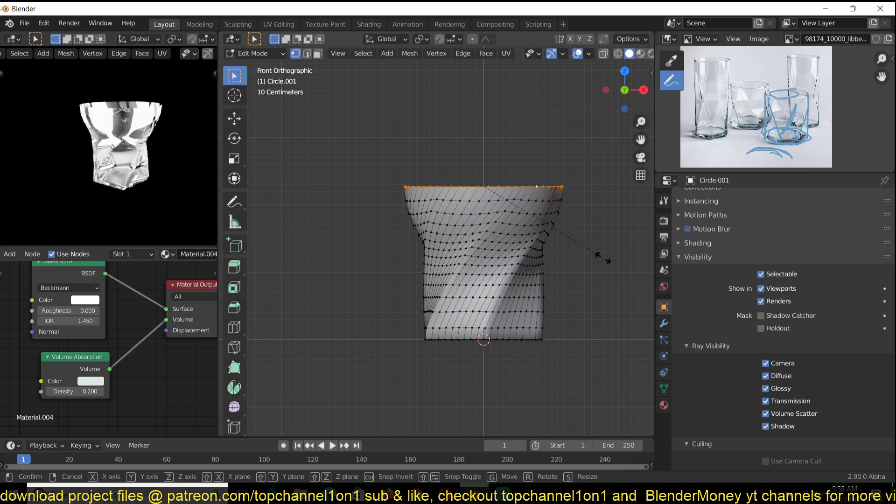
key("o")
key("s")
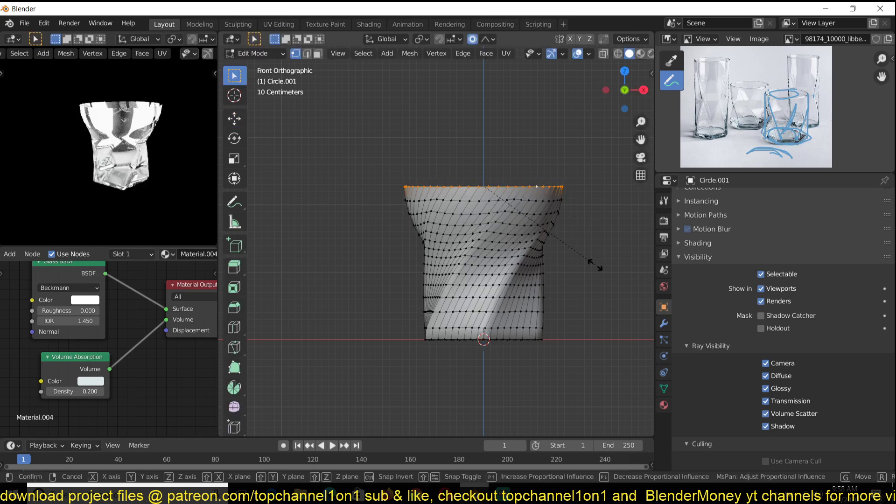
scroll(583, 257, "up", 3)
scroll(579, 256, "up", 1)
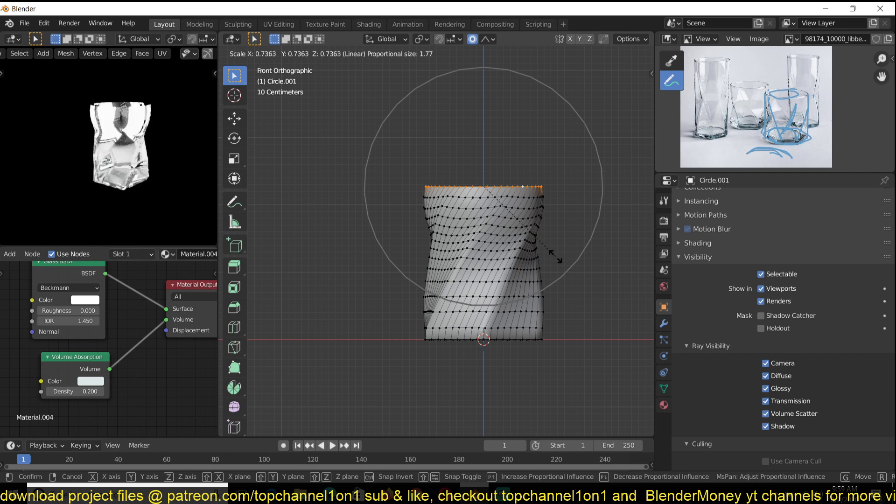
left_click(555, 256)
key("Tab")
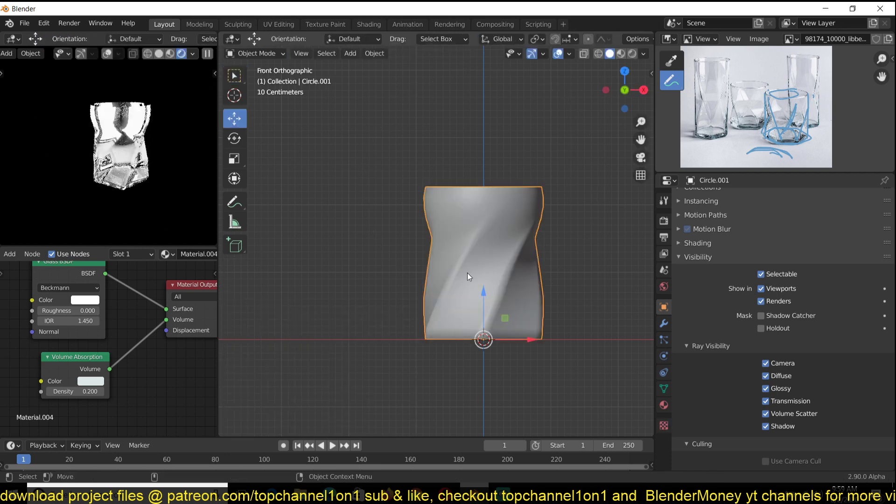
middle_click_drag(467, 272, 475, 332)
- In front view, grow the top rim selection down several rings and delete those vertices
key("KP_1")
key("Tab")
scroll(498, 310, "up", 2)
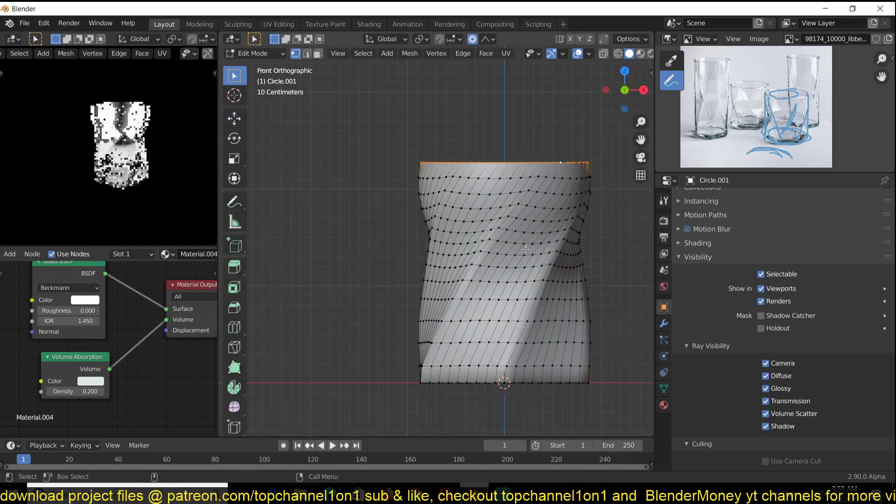
key("ctrl+KP_Add")
key("ctrl+KP_Add")
key("ctrl+KP_Add")
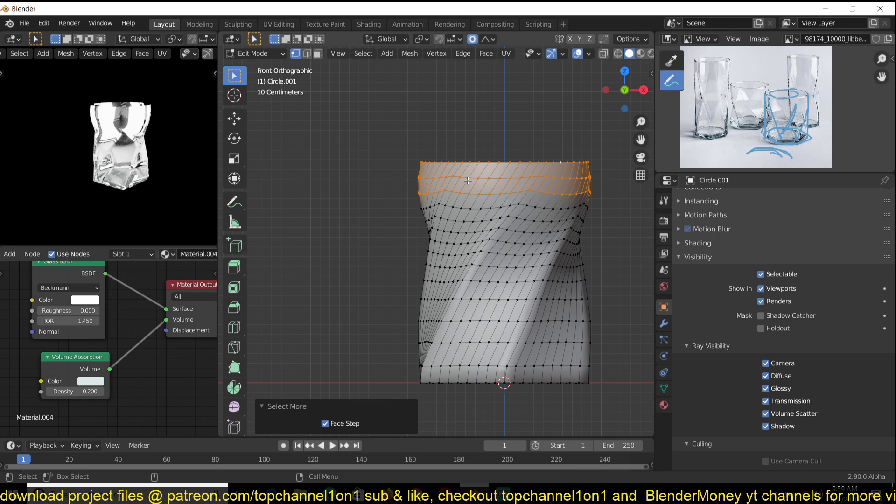
key("x")
left_click(468, 180)
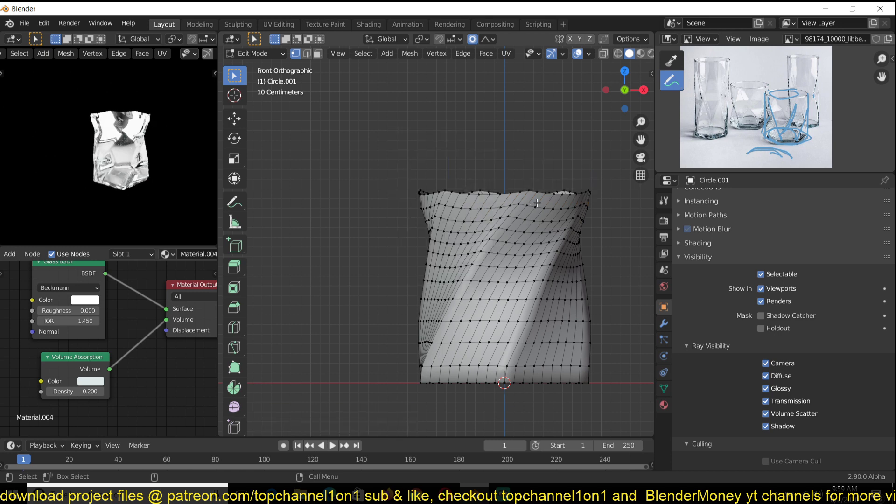
- Flatten the new top loop with a Z scale of 0 and raise it slightly
left_click(549, 193, "alt")
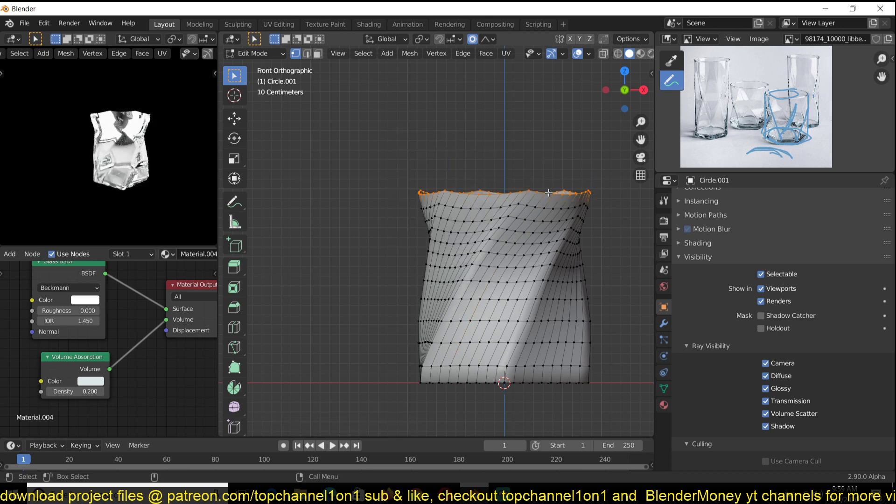
key("s")
key("z")
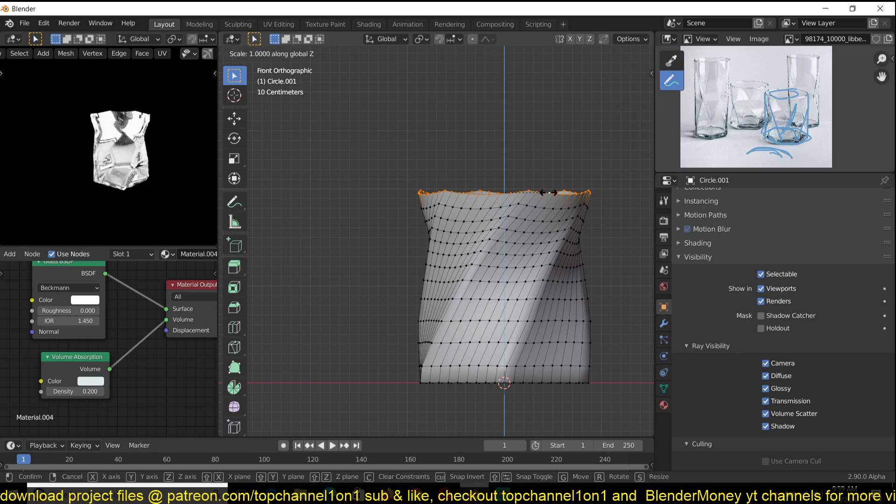
key("0")
key("Return")
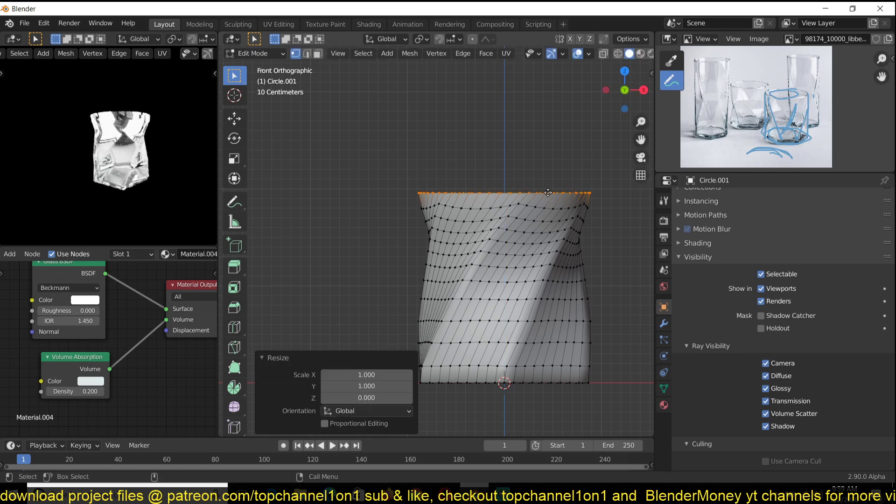
key("g")
key("z")
left_click(559, 198)
key("Tab")
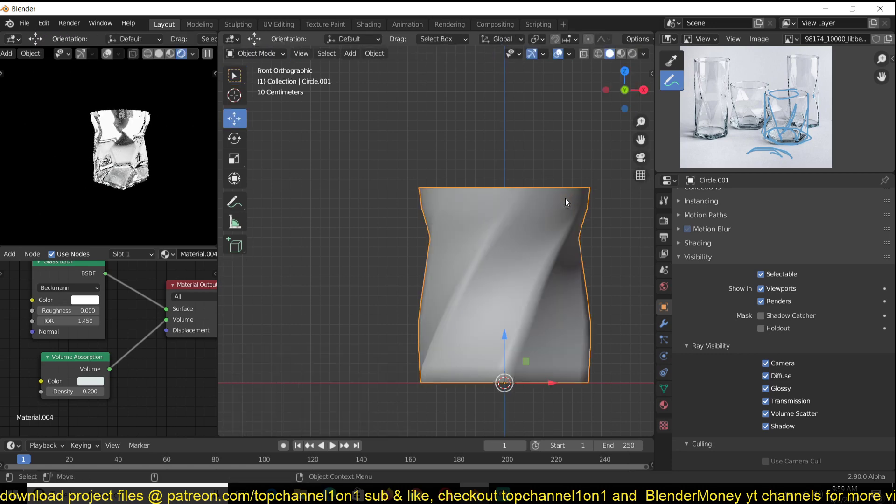
middle_click_drag(566, 198, 516, 218)
- Add a Solidify modifier and drag its thickness to 0.062 m
left_click(664, 324)
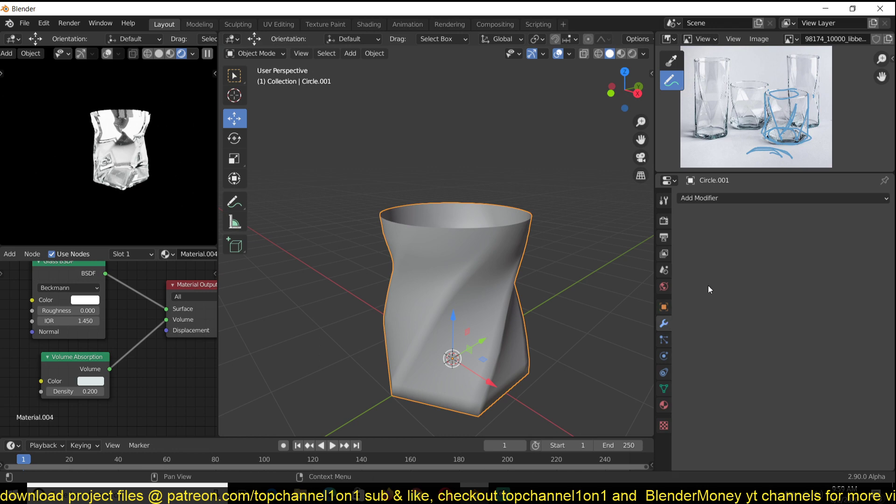
left_click(766, 203)
left_click(673, 377)
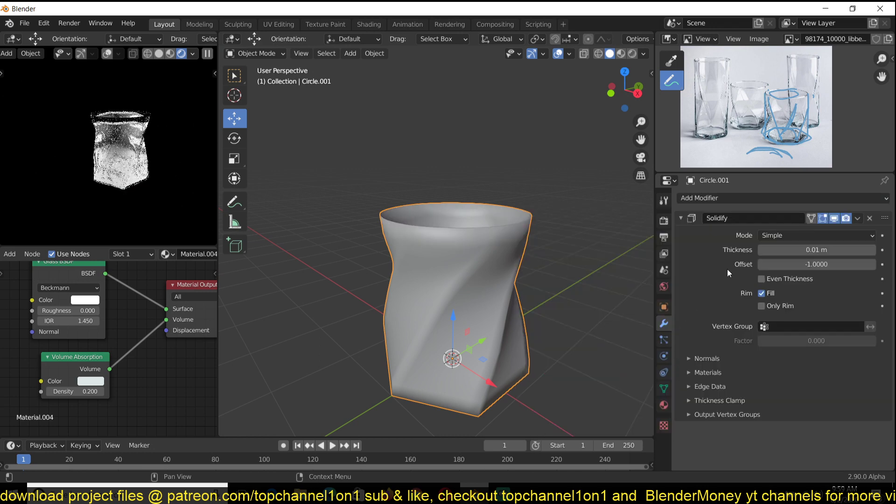
key("Tab")
scroll(575, 251, "up", 2)
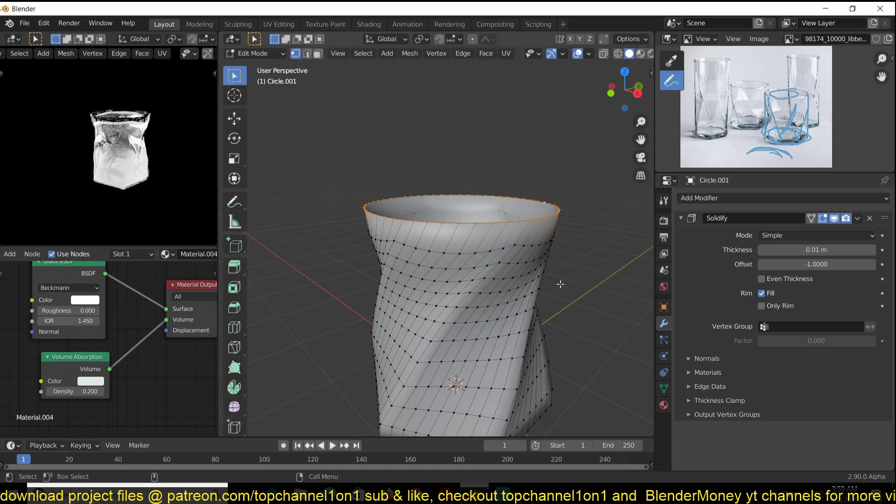
key("Tab")
middle_click_drag(558, 266, 520, 290)
scroll(519, 289, "up", 1)
left_click_drag(815, 250, 854, 250)
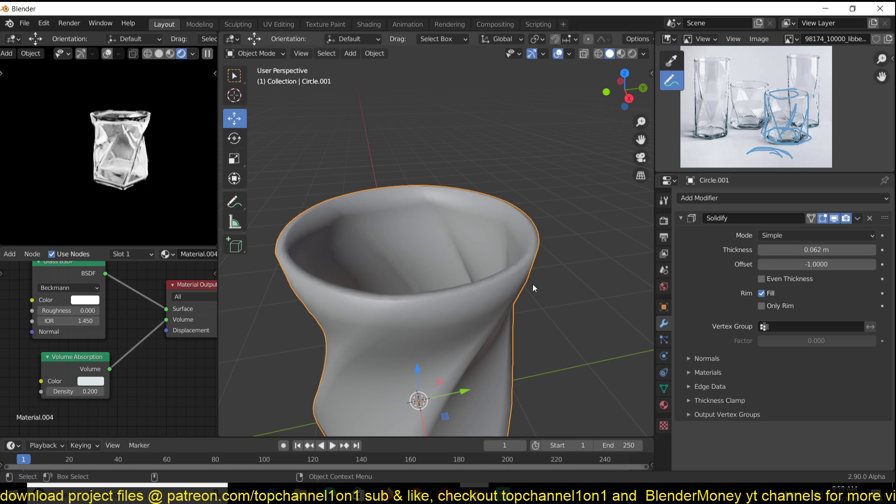
middle_click_drag(494, 292, 489, 256)
key("Tab")
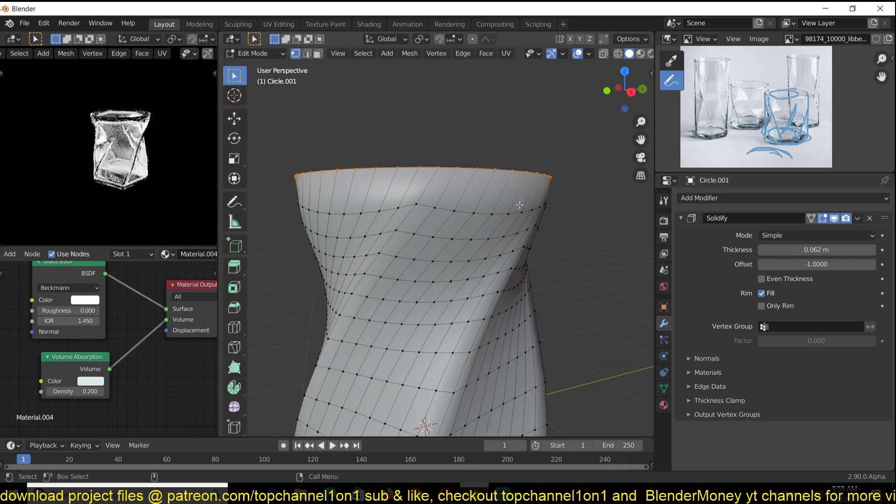
key("Tab")
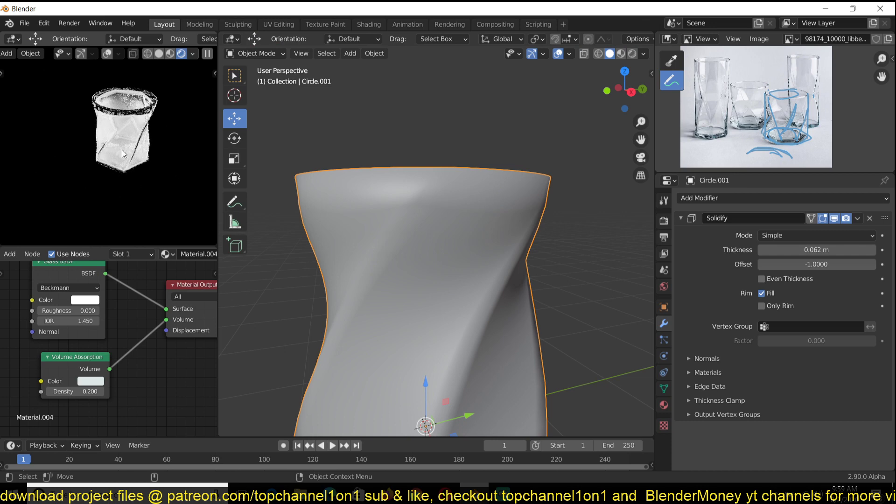
- Add a loop cut slid up just below the glass rim
key("Tab")
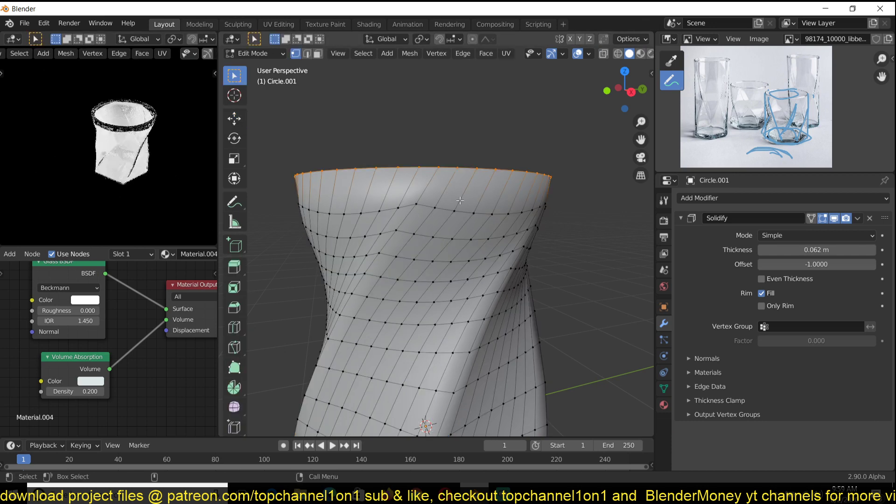
key("ctrl+r")
key("Escape")
key("Tab")
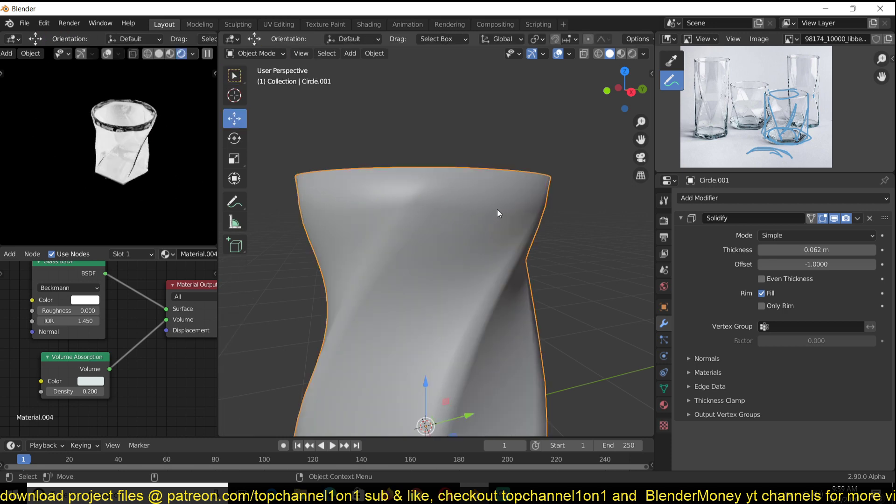
key("Tab")
key("ctrl+r")
left_click(409, 184)
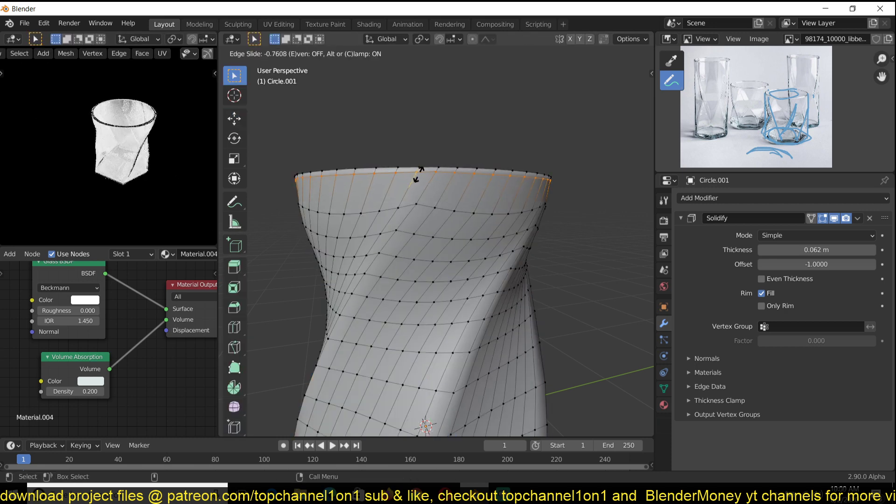
left_click(416, 176)
key("Tab")
scroll(505, 203, "up", 2)
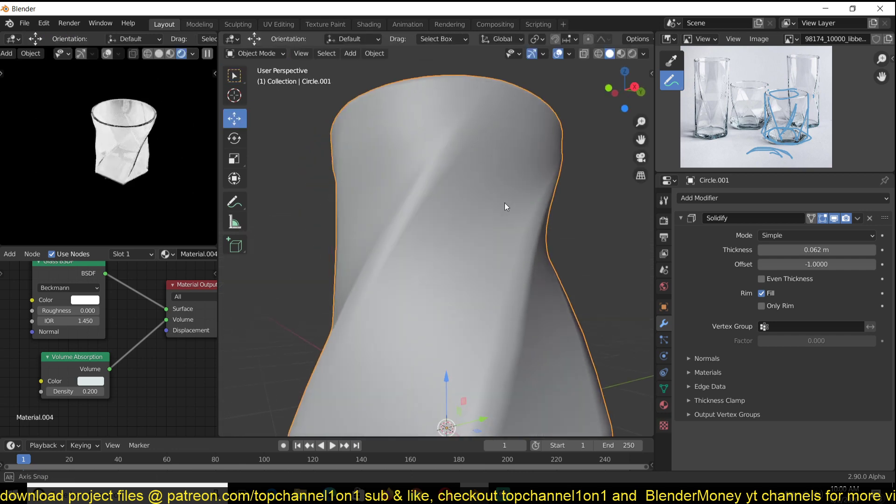
scroll(486, 217, "down", 4)
middle_click_drag(486, 217, 523, 264)
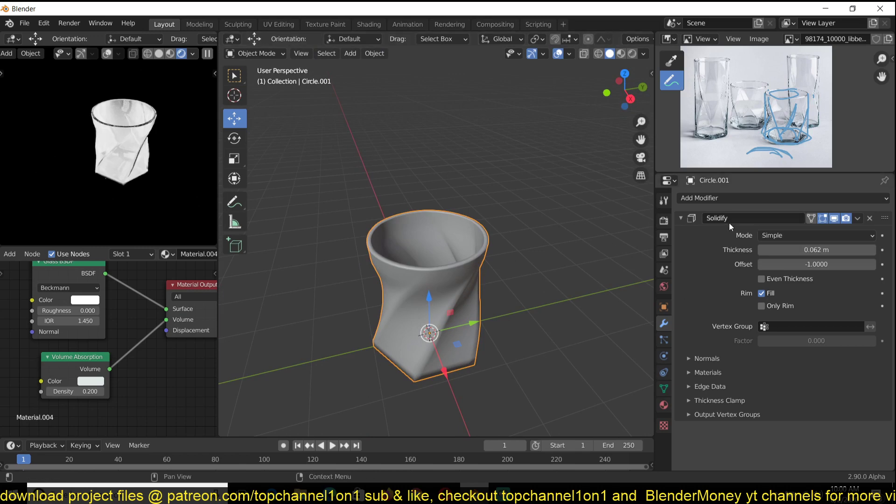
- Collapse Solidify and add a level-2 Subdivision Surface modifier to the glass with Ctrl+2
left_click(682, 218)
left_click(743, 200)
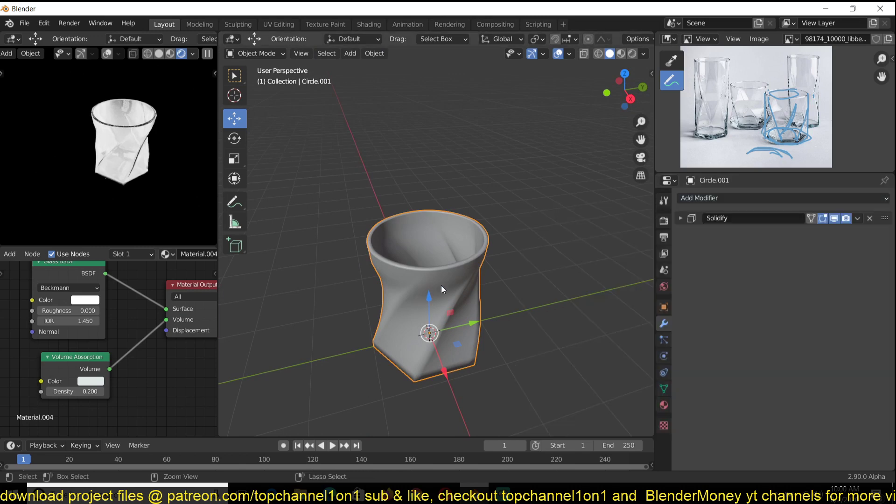
key("ctrl+2")
middle_click_drag(520, 273, 537, 299)
left_click(505, 252)
- Orbit the model view and rendered preview to inspect the smoothed twisted walls
middle_click_drag(161, 177, 164, 133)
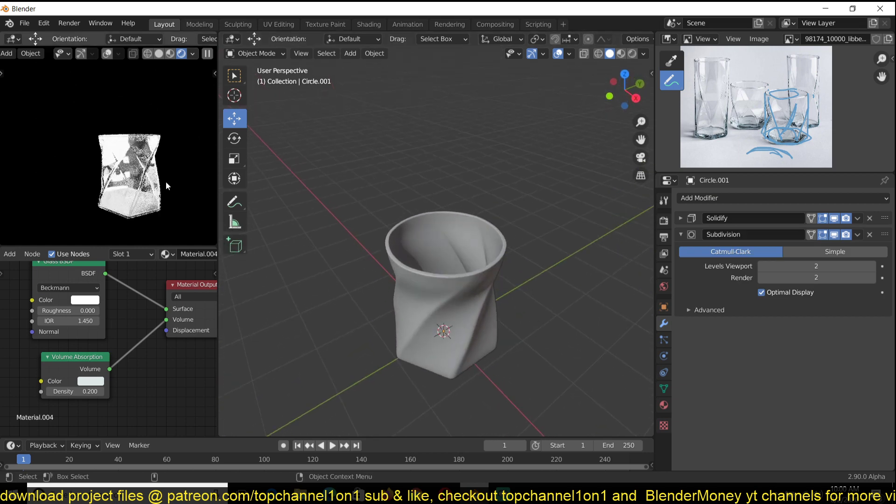
middle_click_drag(167, 186, 228, 209)
mouse_move(401, 261)
middle_mouse_down()
mouse_move(419, 274)
mouse_move(411, 252)
middle_mouse_up()
mouse_move(152, 207)
middle_mouse_down()
mouse_move(163, 217)
mouse_move(160, 199)
mouse_move(168, 191)
mouse_move(168, 207)
middle_mouse_up()
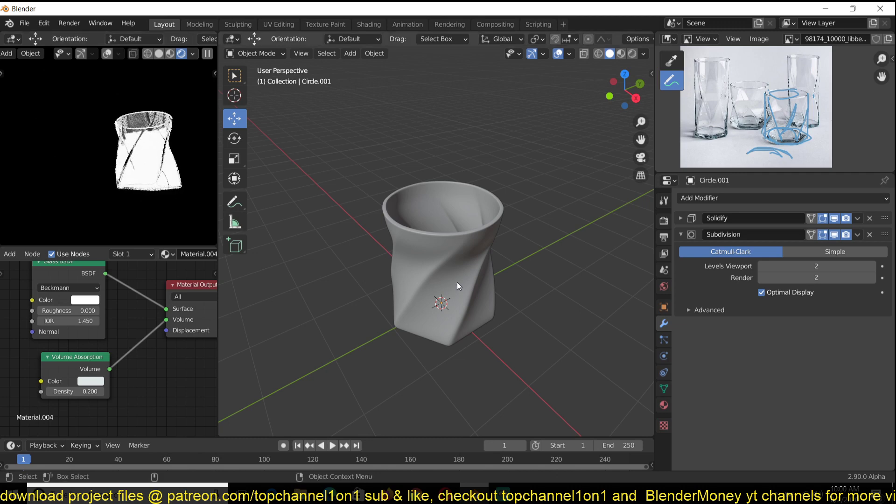
middle_click_drag(458, 282, 557, 230)
scroll(778, 127, "up", 4)
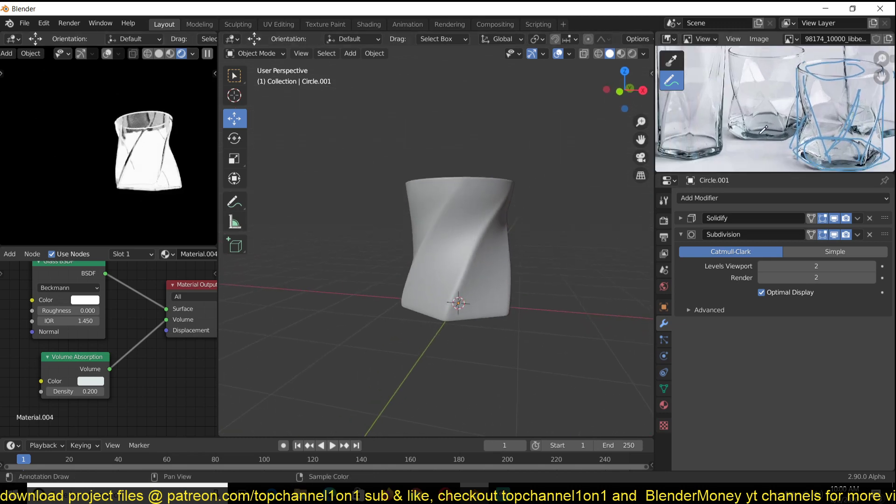
scroll(771, 139, "down", 2)
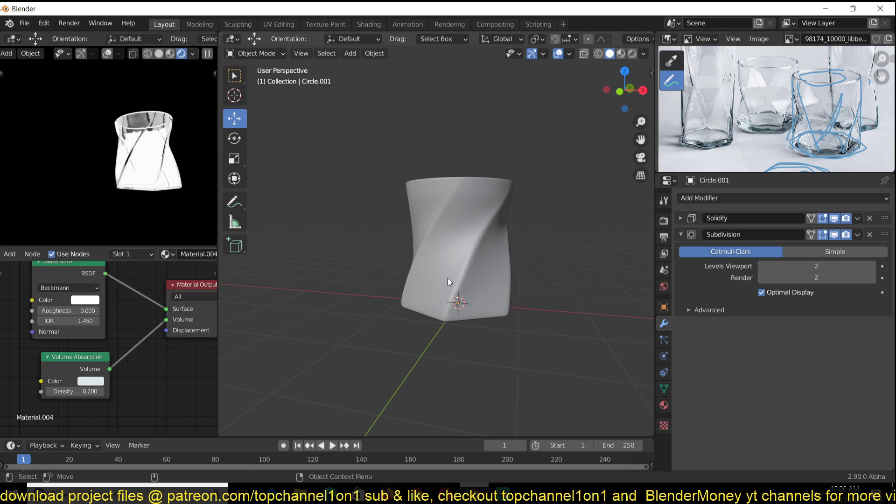
middle_click_drag(455, 287, 426, 244)
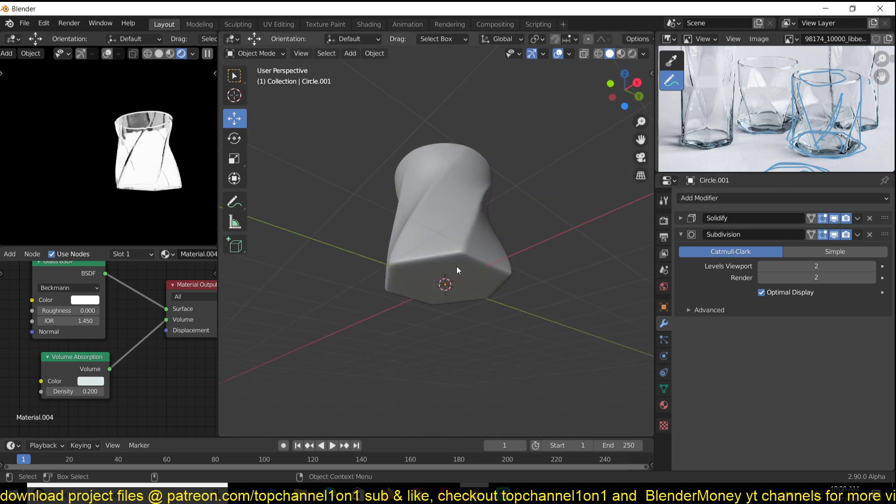
middle_click_drag(177, 217, 178, 189)
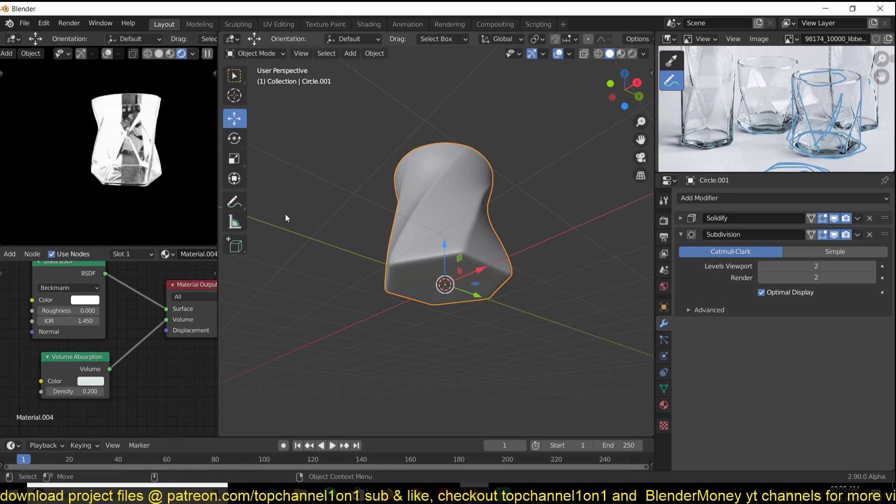
scroll(145, 192, "up", 3)
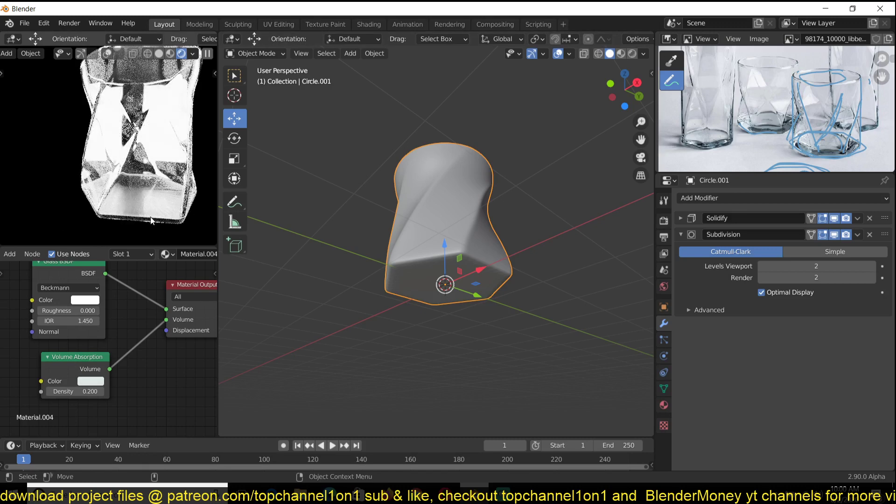
- In Edit Mode face select, delete the tumbler's hexagonal end face
scroll(151, 220, "down", 2)
key("Tab")
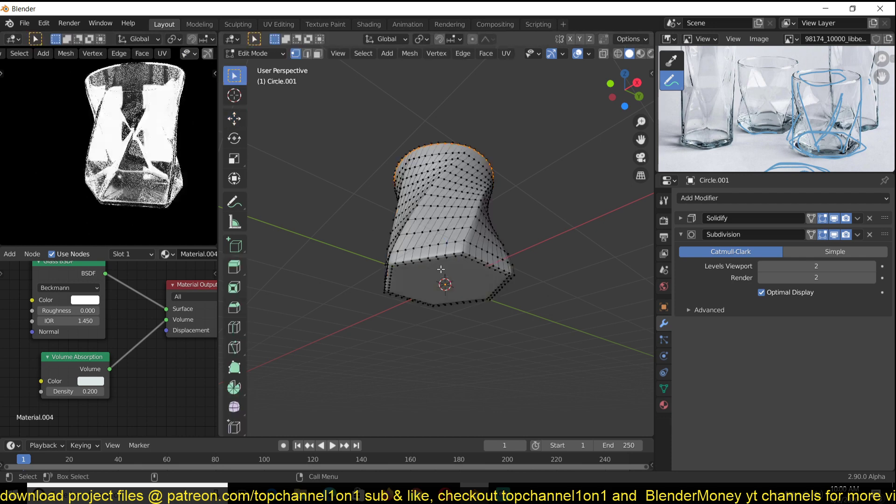
key("Tab")
scroll(149, 203, "up", 1)
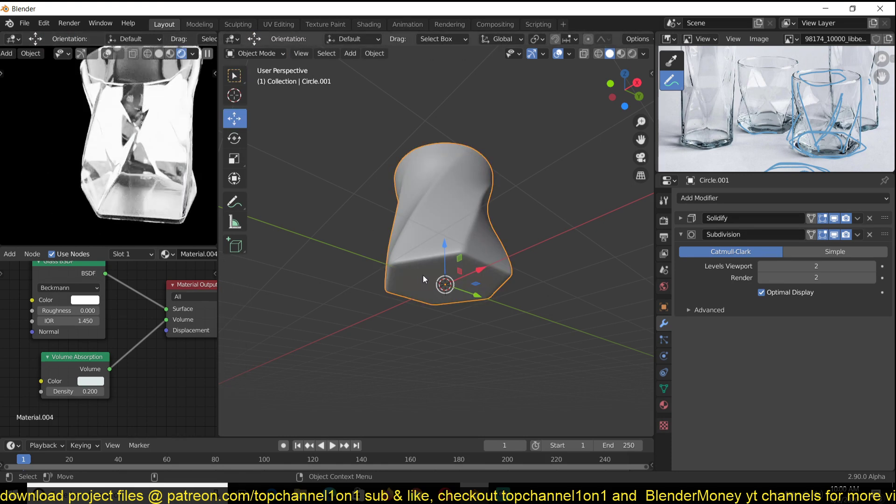
middle_click_drag(427, 274, 513, 198)
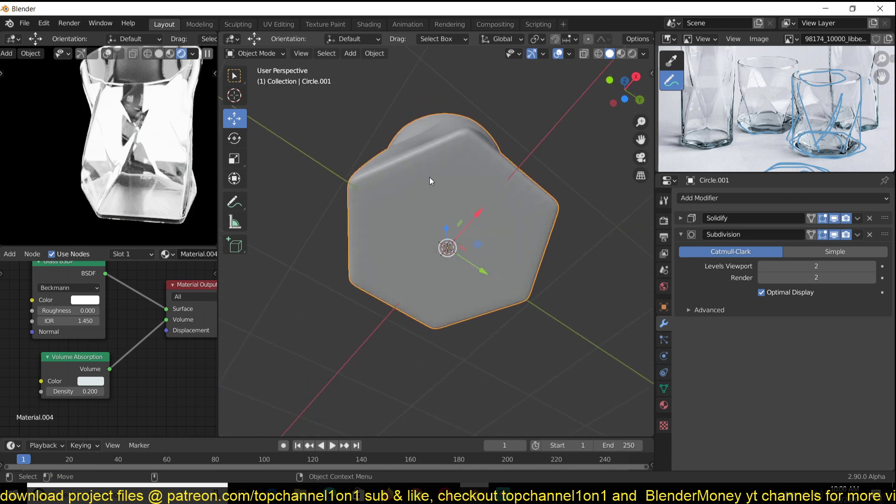
key("Tab")
key("3")
left_click(425, 206)
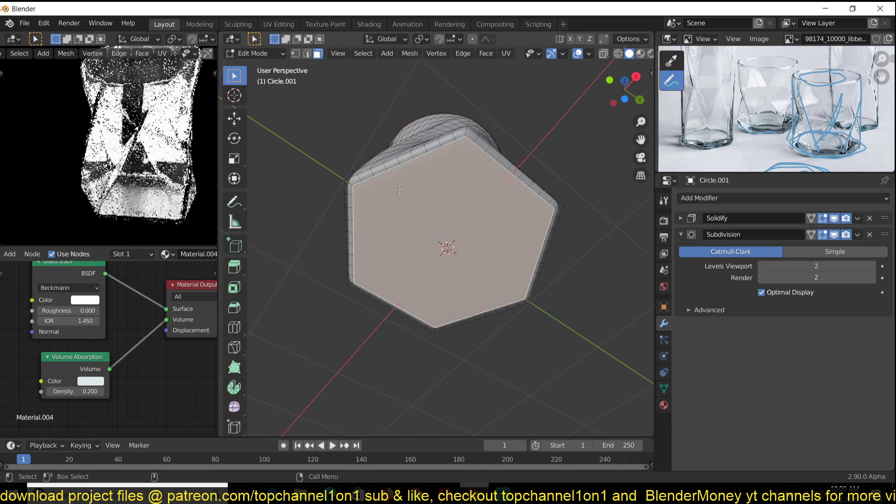
key("x")
left_click(394, 243)
- Refill the open rim, inset it into a border ring, and delete the inner face
key("2")
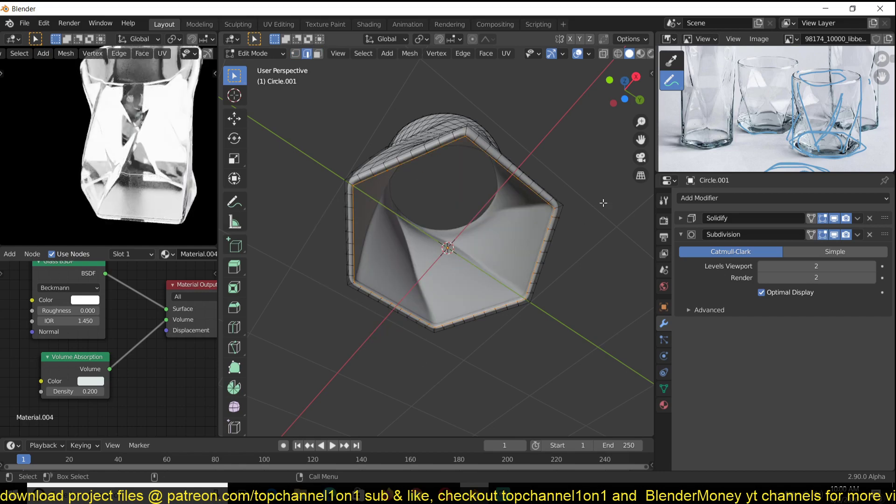
key("f")
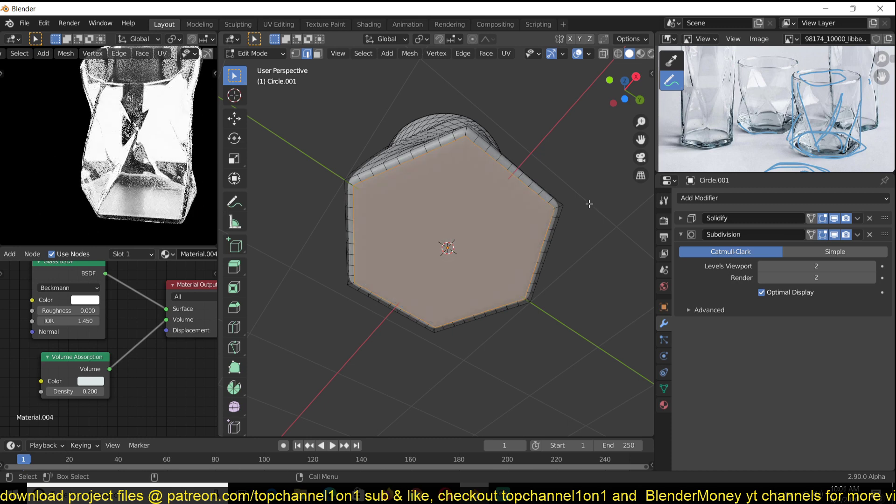
key("i")
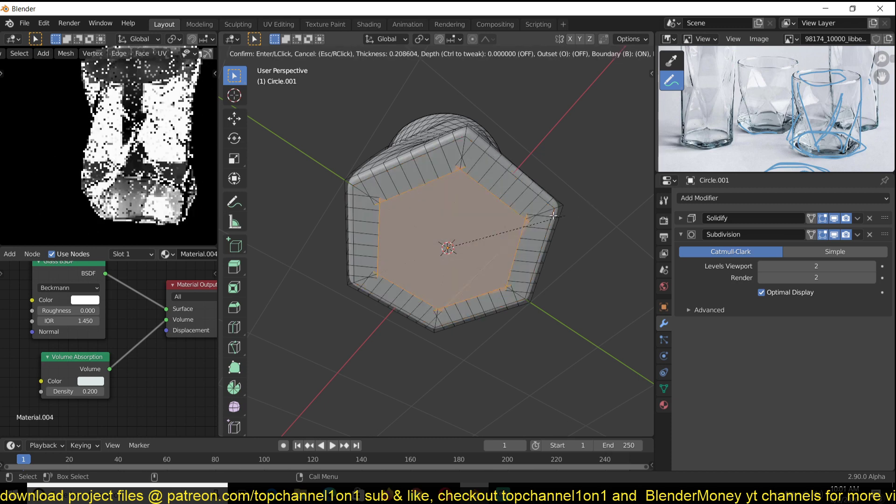
left_click(577, 208)
key("x")
left_click(572, 209)
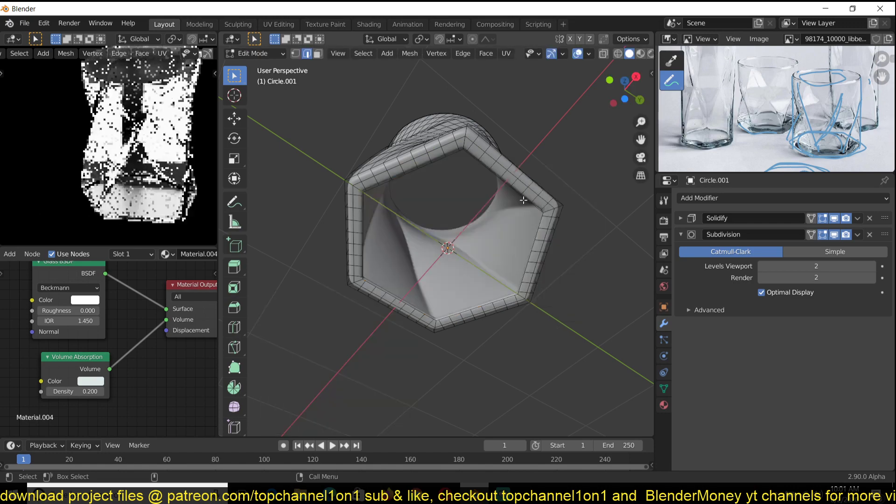
- Grid Fill the hole's boundary loop and return to Object Mode
left_click(492, 180, "alt")
key("ctrl+e")
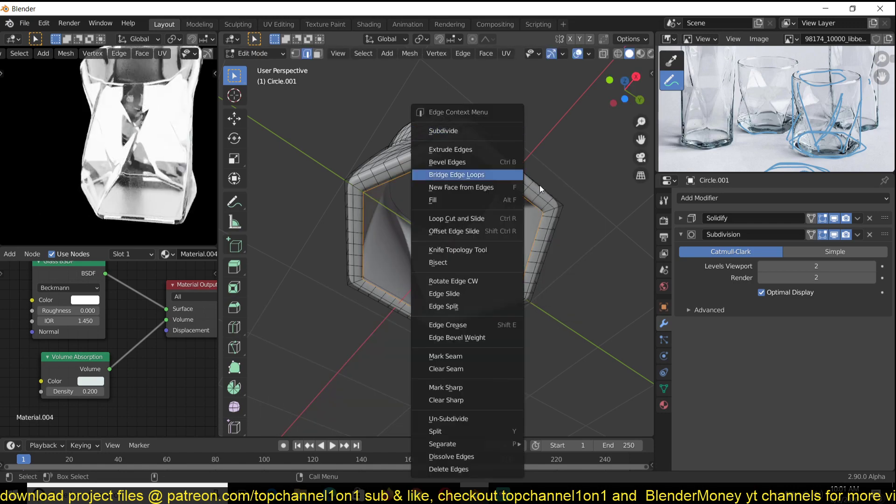
key("ctrl+f")
left_click(459, 256)
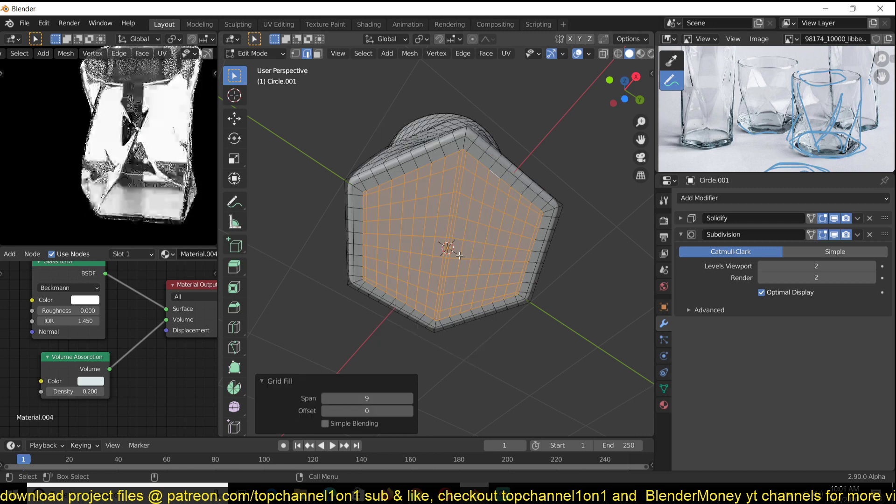
key("Tab")
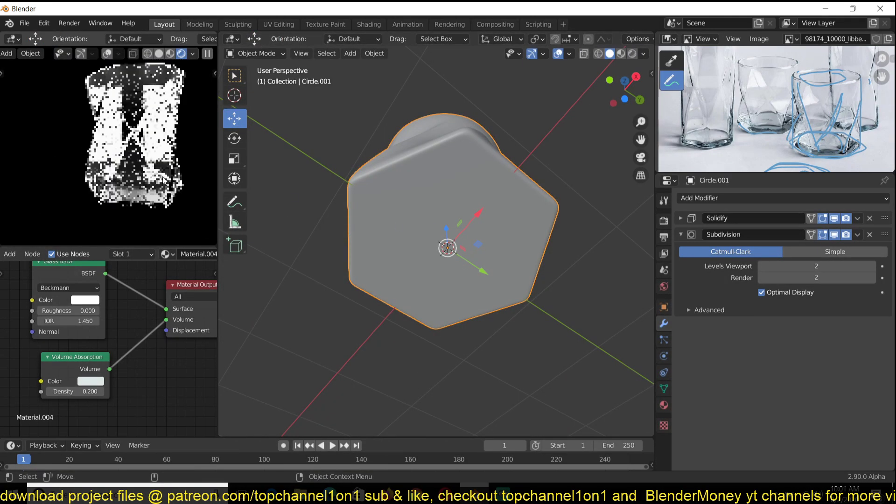
- Set the Solidify thickness to 0.077 m and apply the modifier to the mesh
middle_click_drag(394, 209, 405, 253)
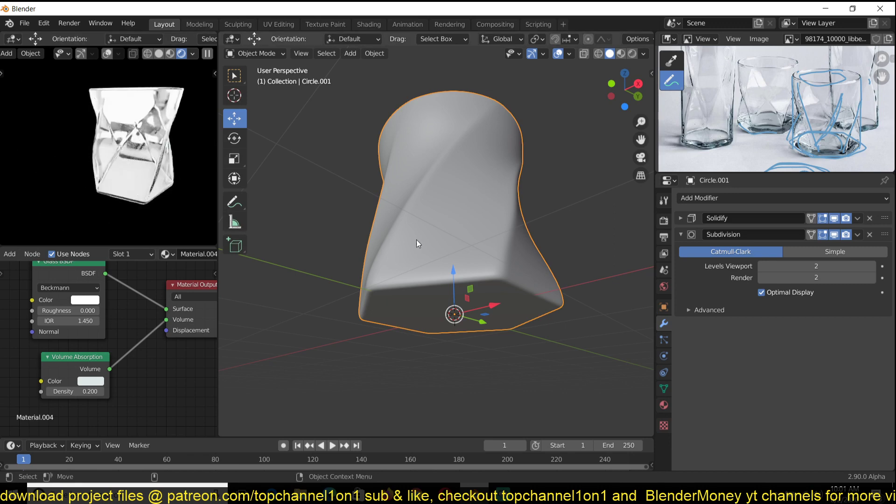
middle_click_drag(414, 248, 413, 323)
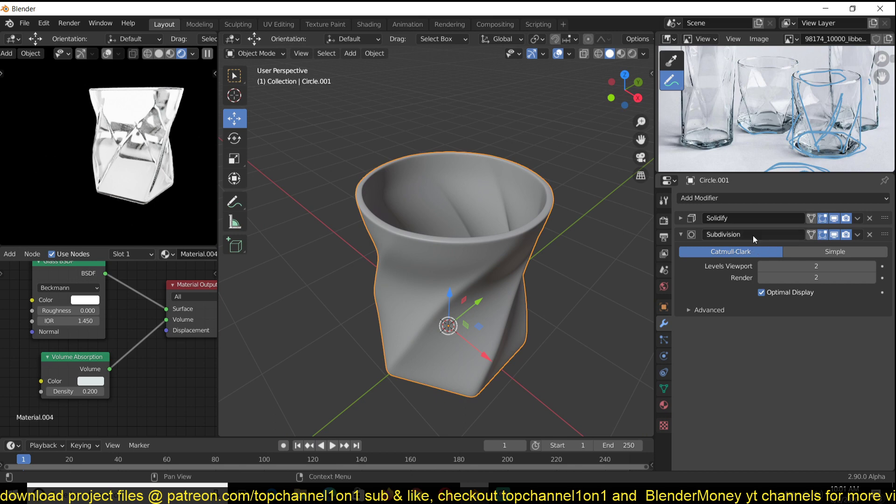
left_click(682, 217)
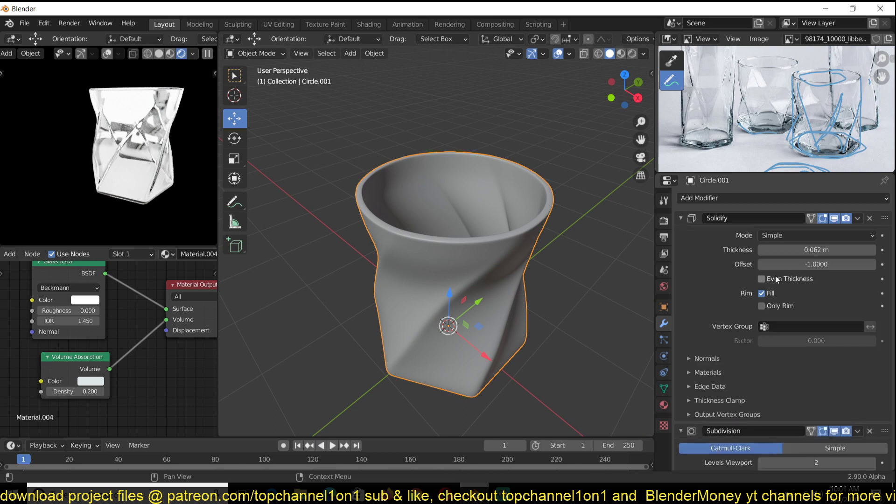
left_click_drag(817, 250, 827, 250)
middle_click_drag(532, 265, 500, 288)
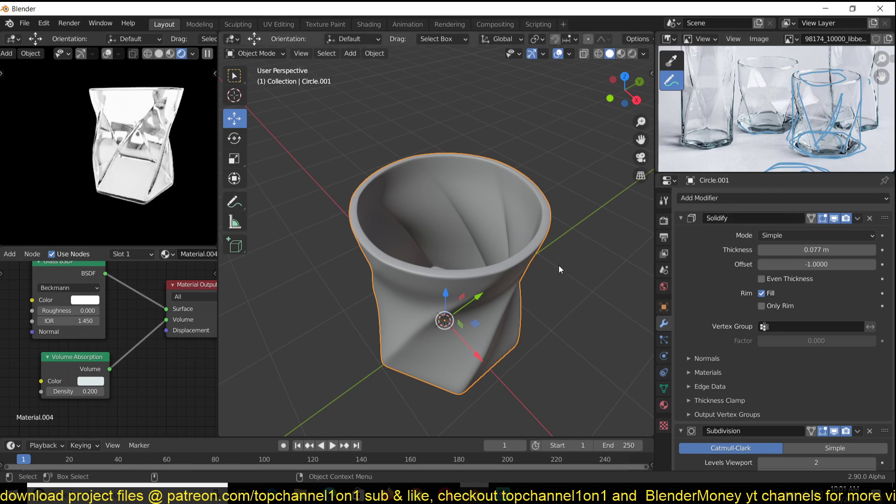
middle_click_drag(543, 265, 508, 312)
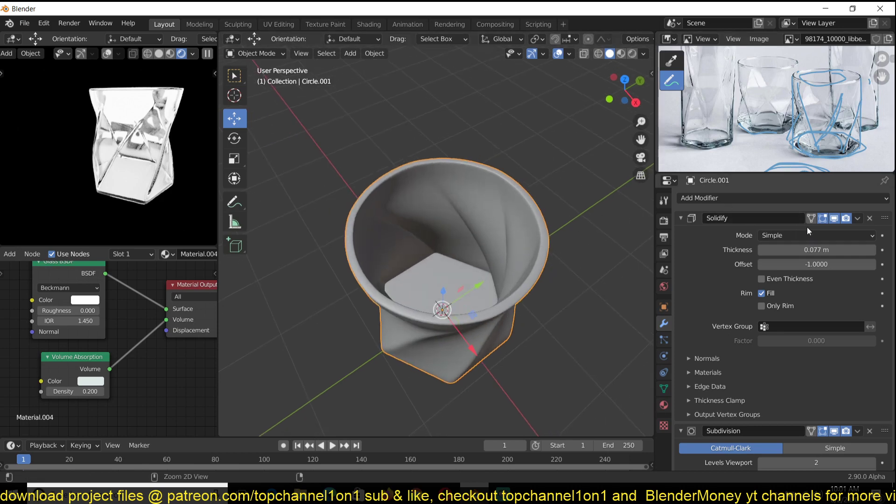
key("ctrl+a")
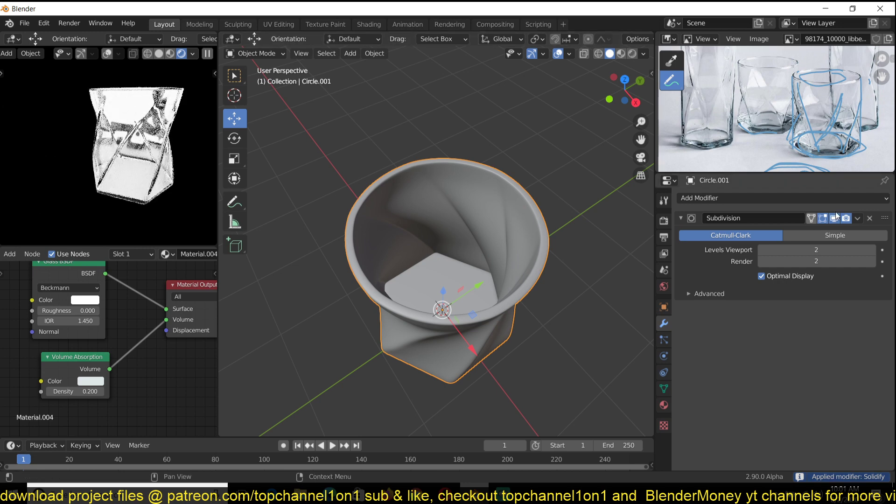
- Hide Subdivision in the viewport and select the cup's inner floor faces in Edit Mode
left_click(835, 218)
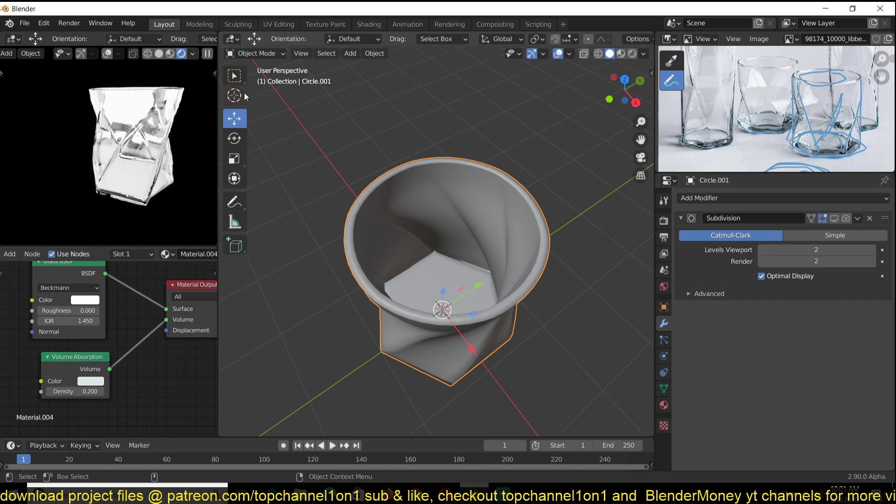
key("Tab")
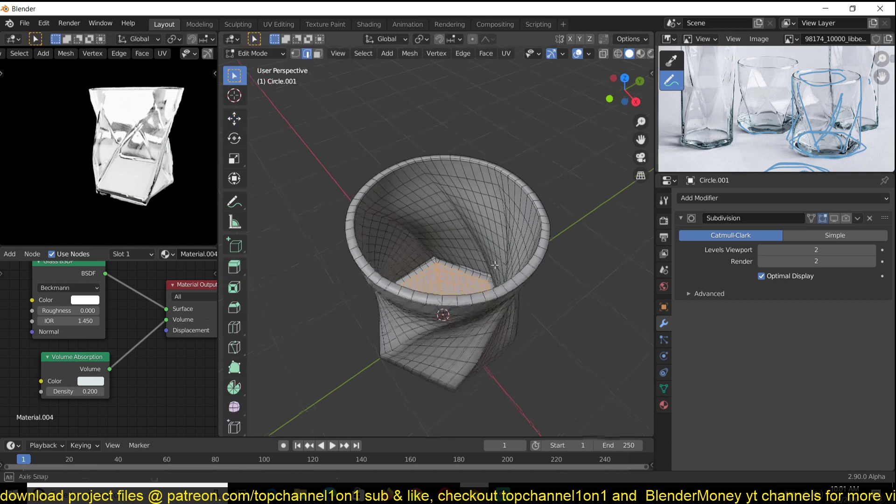
key("ctrl+KP_Add")
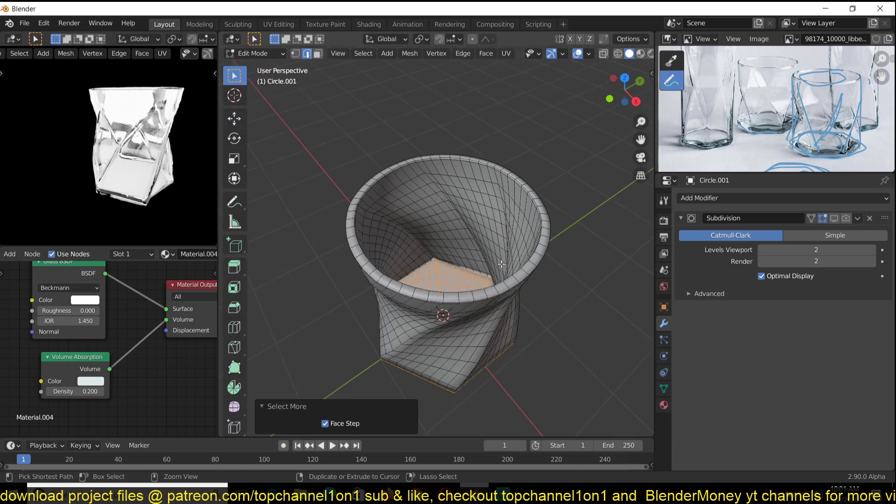
middle_click_drag(502, 264, 467, 279)
scroll(464, 280, "up", 1)
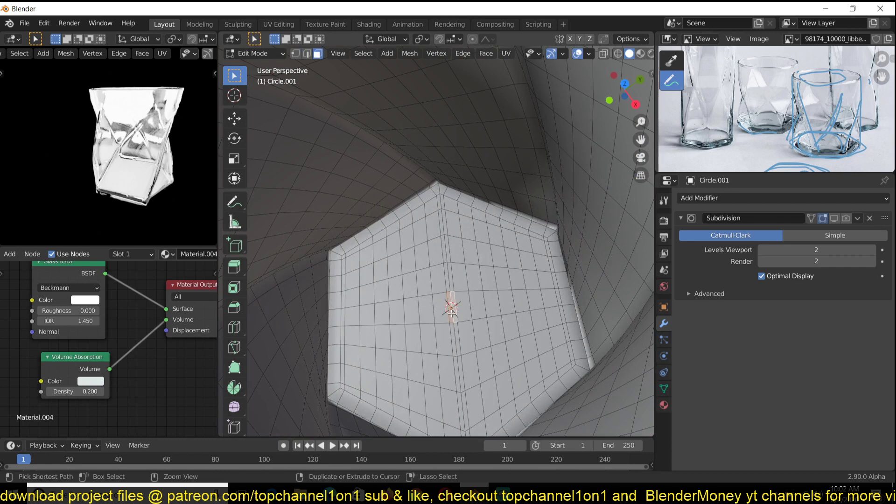
key("ctrl+KP_Add")
key("ctrl+KP_Add")
key("ctrl+KP_Add")
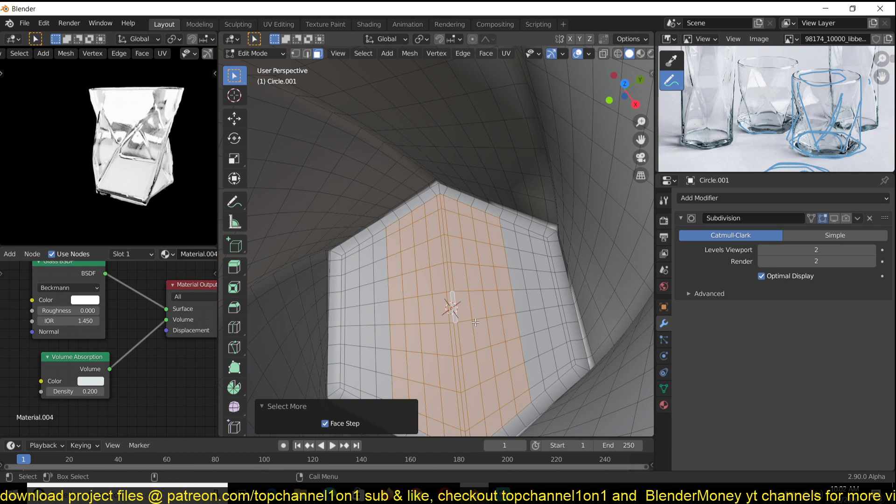
key("c")
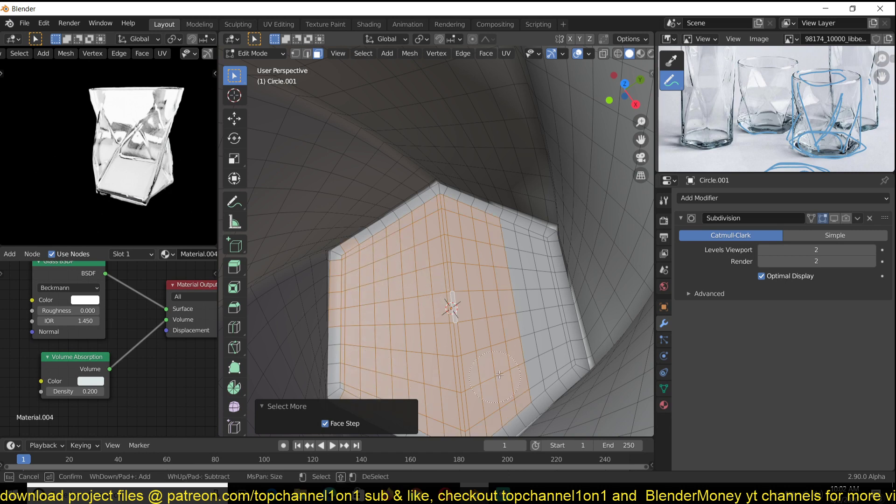
mouse_move(509, 371)
left_mouse_down()
mouse_move(544, 351)
mouse_move(535, 301)
left_mouse_up()
key("Escape")
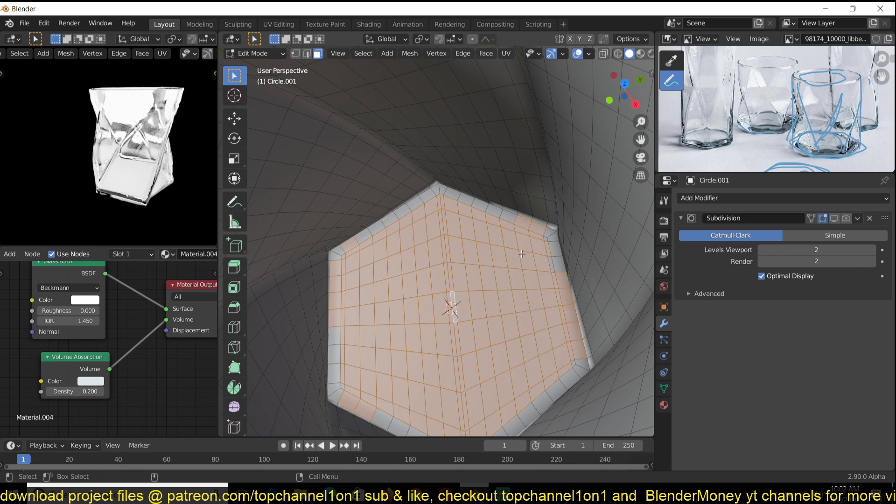
- Add the inner rim loop and grow across the inner wall, viewed from the front in X-ray
middle_click_drag(483, 295, 514, 262)
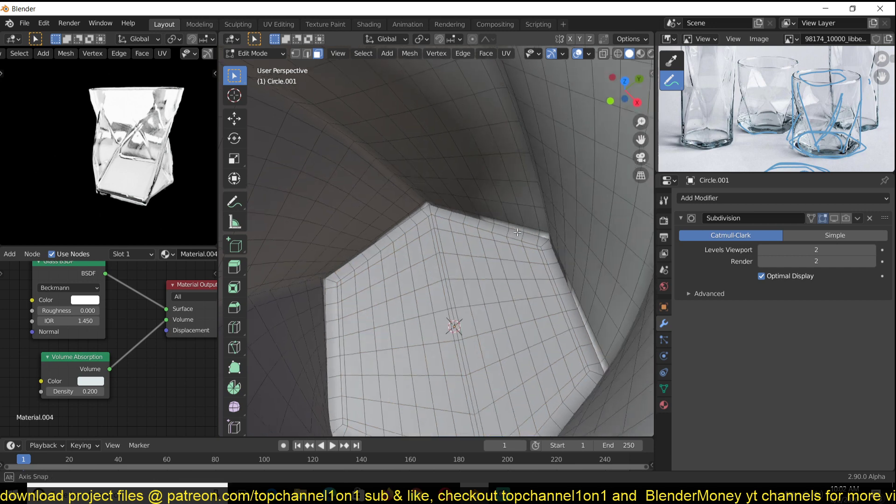
left_click(541, 219, "alt")
key("ctrl+KP_Add")
key("ctrl+KP_Add")
key("ctrl+KP_Add")
key("ctrl+KP_Add")
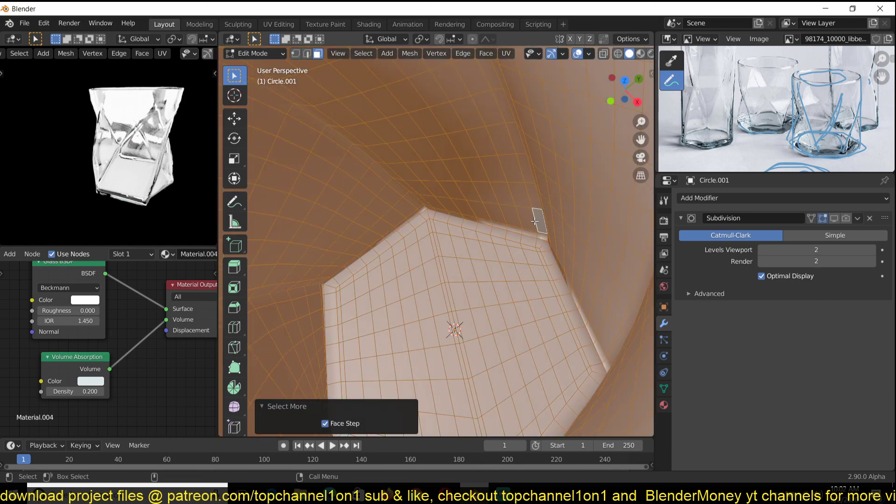
scroll(536, 219, "down", 10)
key("alt+a")
middle_click_drag(536, 220, 515, 165)
key("KP_1")
scroll(517, 316, "up", 2)
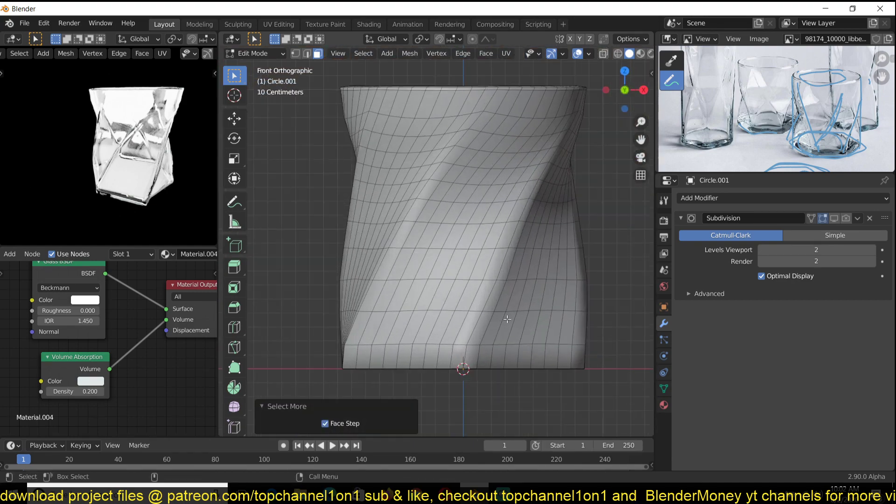
key("super")
key("super")
key("alt+z")
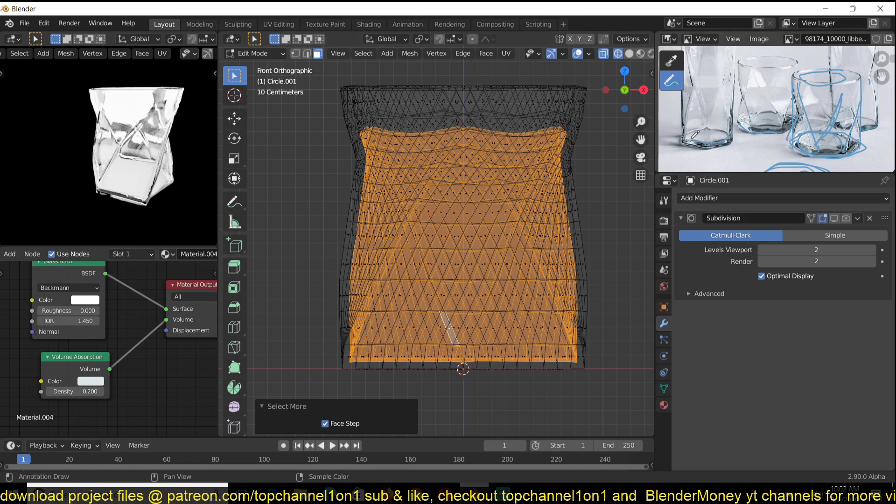
- Select the inner shell and hide the outer shell, viewing its underside in solid shading
scroll(500, 258, "down", 1)
key("z")
left_click(597, 308)
key("shift+z")
key("a")
middle_click_drag(340, 326, 348, 362)
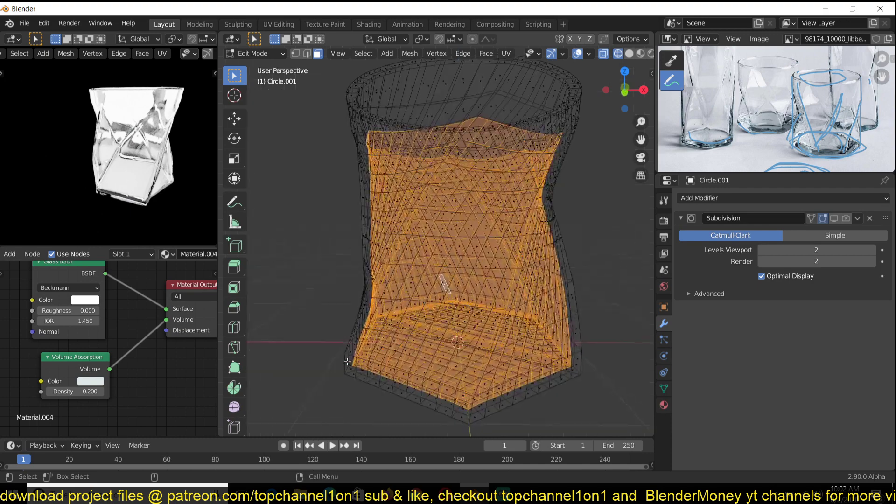
key("shift+h")
key("shift+z")
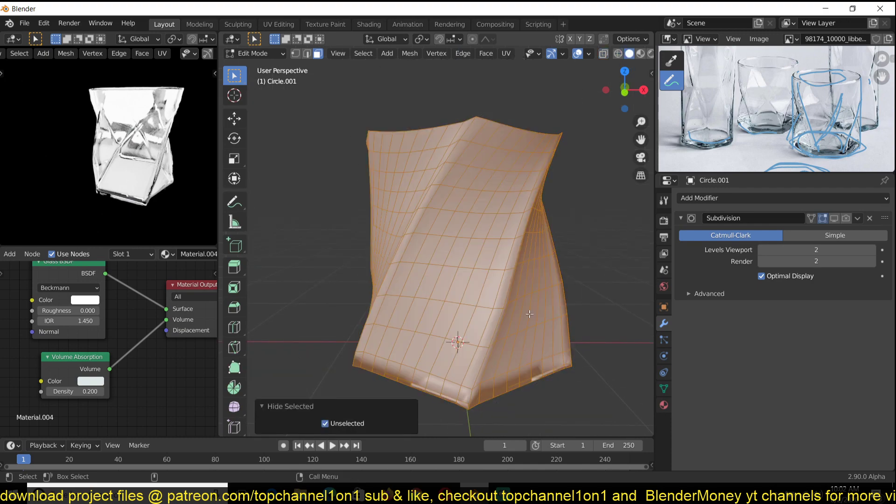
middle_click_drag(530, 310, 518, 290)
key("KP_1")
scroll(513, 243, "up", 3)
middle_click_drag(514, 243, 470, 249)
middle_click_drag(419, 221, 472, 246)
- Dissolve one bottom rim edge loop and scale the next loop in to 0.968
key("2")
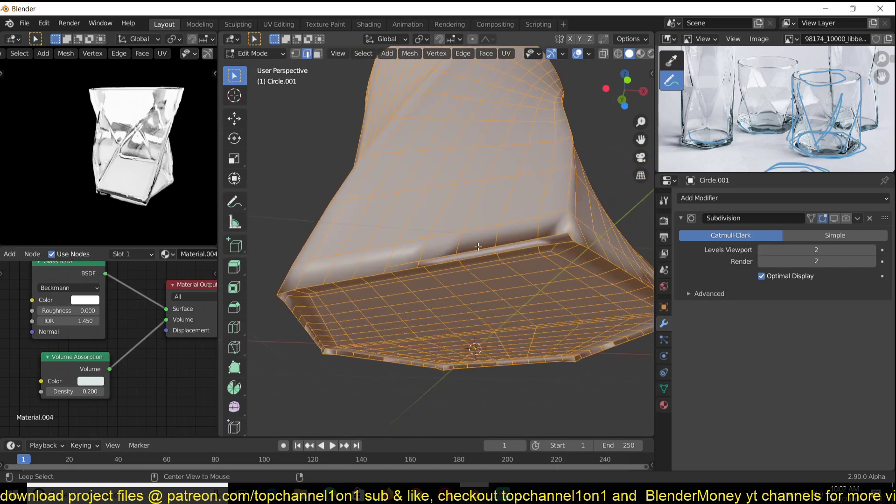
left_click(480, 255, "alt")
key("ctrl+x")
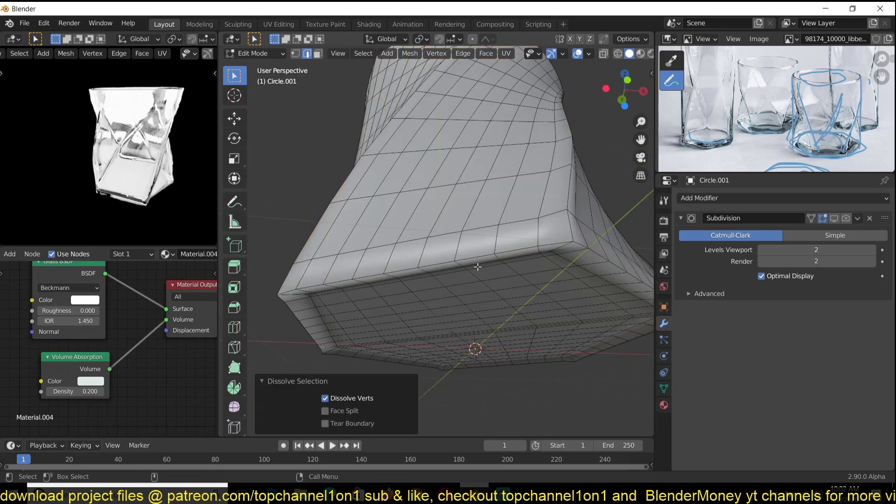
mouse_move(522, 252)
middle_mouse_down()
mouse_move(521, 234)
mouse_move(501, 219)
mouse_move(534, 257)
middle_mouse_up()
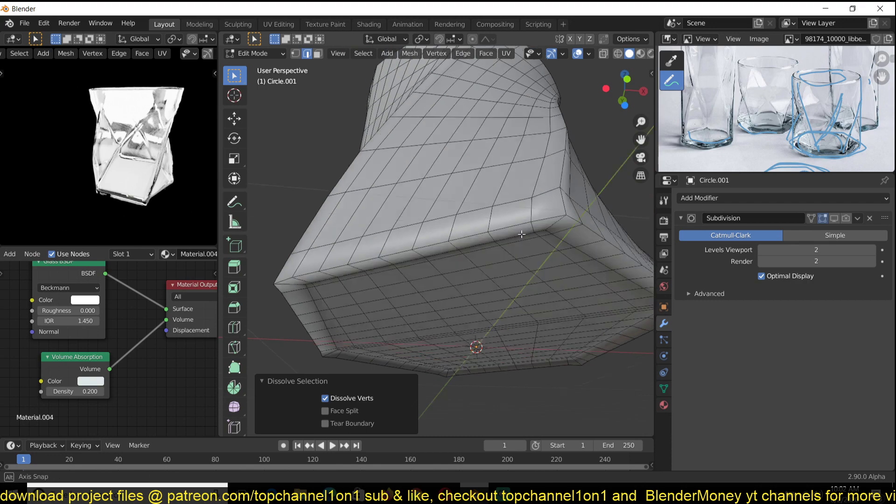
left_click(534, 257, "alt")
key("s")
left_click(576, 261)
- Edge-slide the shrunk rim loop into place and check the result from the front
key("g")
key("g")
left_click(571, 259)
key("Tab")
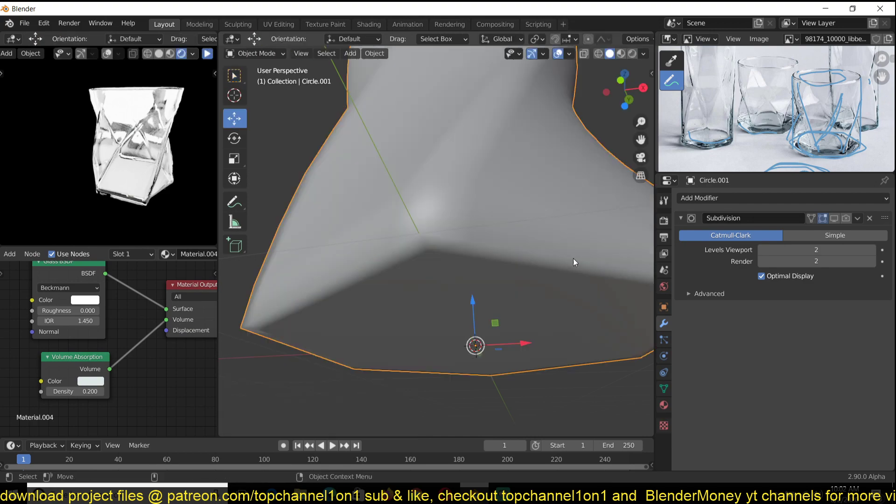
key("Tab")
scroll(502, 279, "down", 5)
middle_click_drag(502, 279, 577, 266)
key("KP_1")
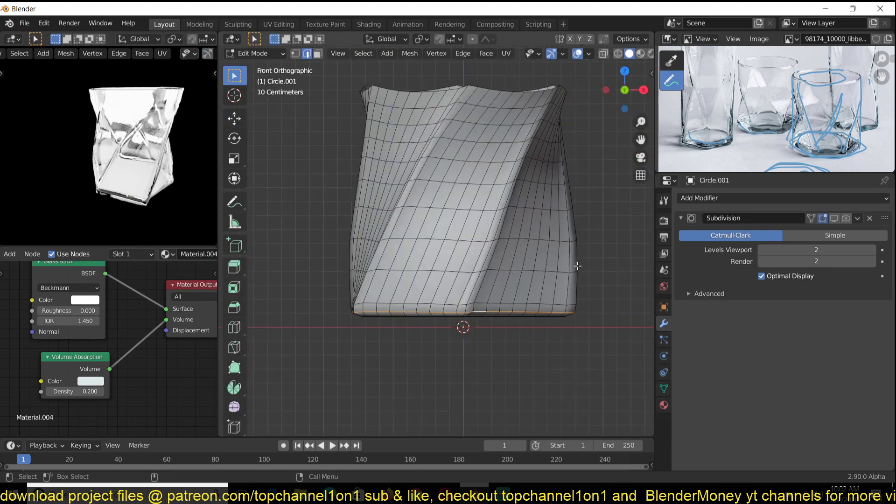
- Box-select the bottom vertex rows in X-ray and raise them 0.137 m along Z
key("1")
key("shift+z")
key("b")
left_click_drag(326, 286, 615, 344)
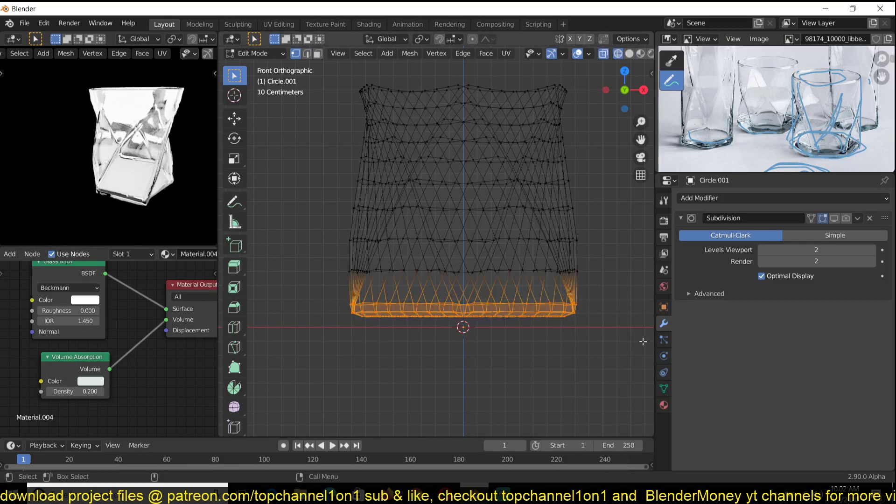
key("g")
key("z")
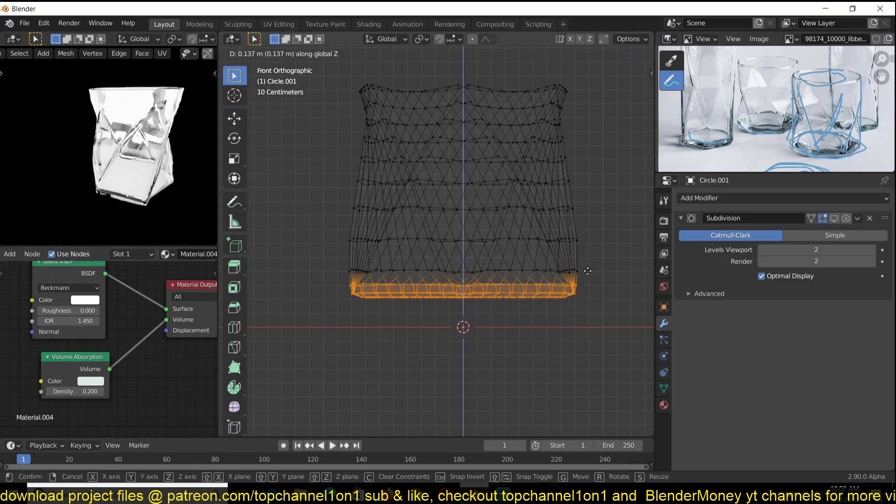
left_click(588, 270)
- Reveal the hidden outer shell, turn off X-ray, and deselect all geometry
key("alt+h")
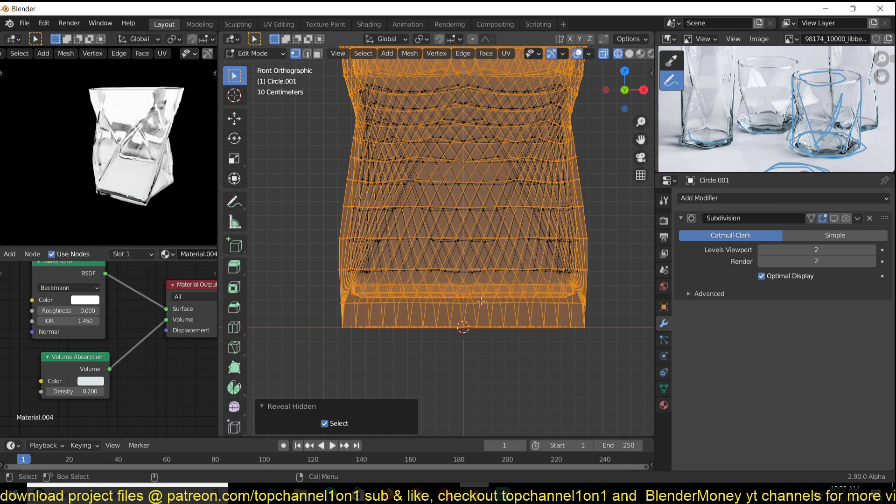
key("shift+z")
key("alt+a")
middle_click_drag(506, 342, 498, 237)
scroll(499, 238, "down", 6)
- Back in Object Mode, show Subdivision in the viewport and restart the rendered preview
key("Tab")
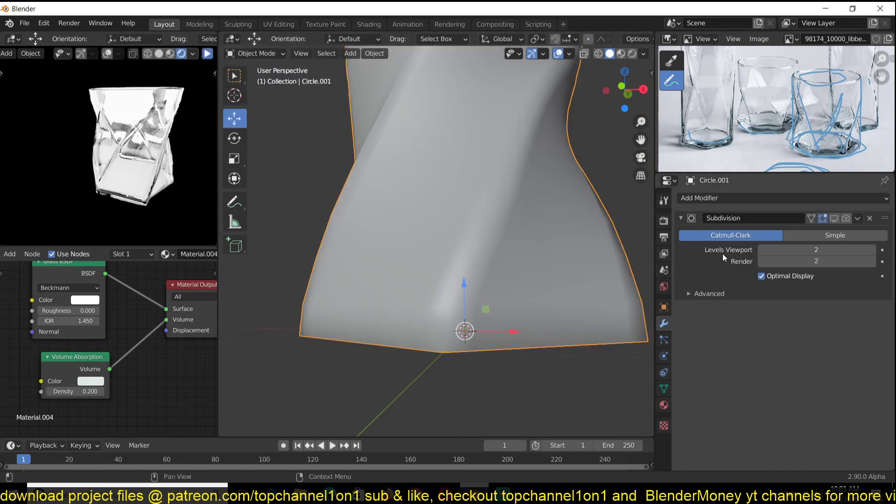
left_click(834, 218)
middle_click_drag(481, 298, 477, 254)
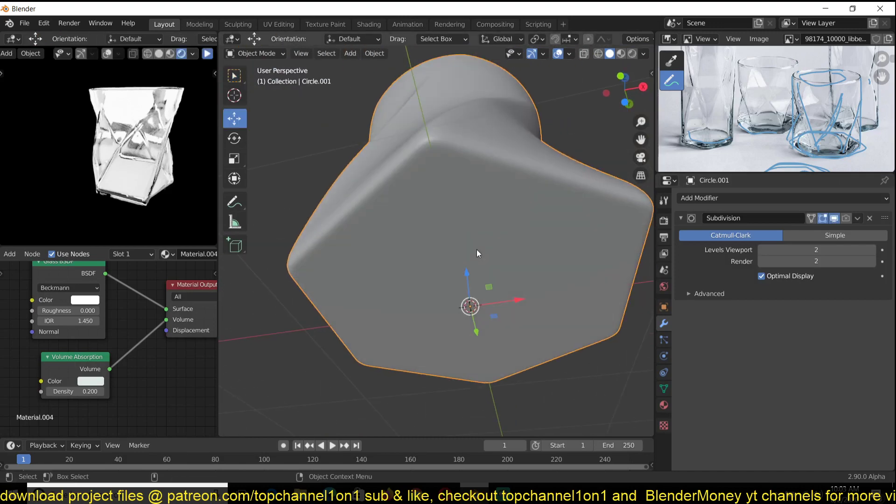
left_click(207, 53)
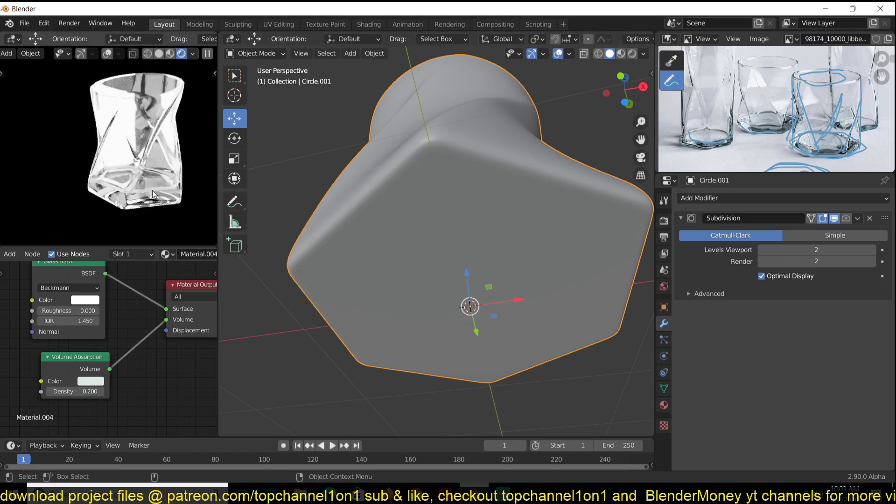
- Orbit and zoom around the smoothed tumbler to inspect its thickened base
scroll(151, 192, "up", 1)
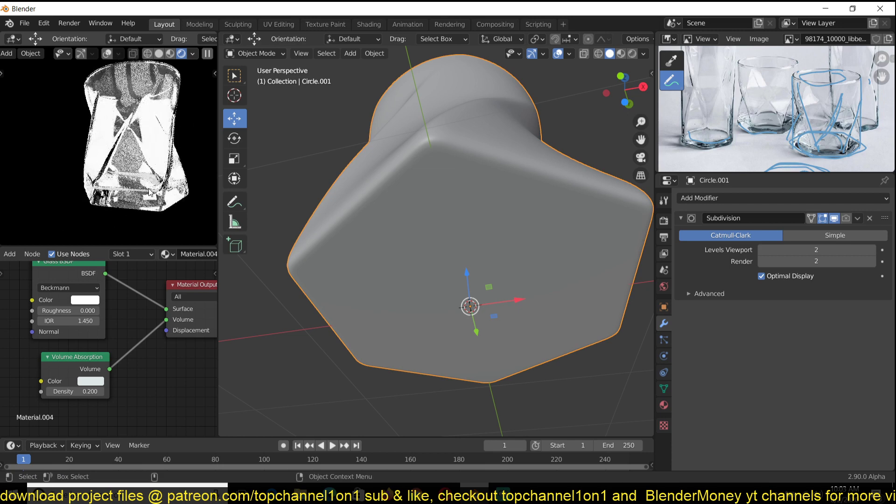
scroll(372, 197, "down", 3)
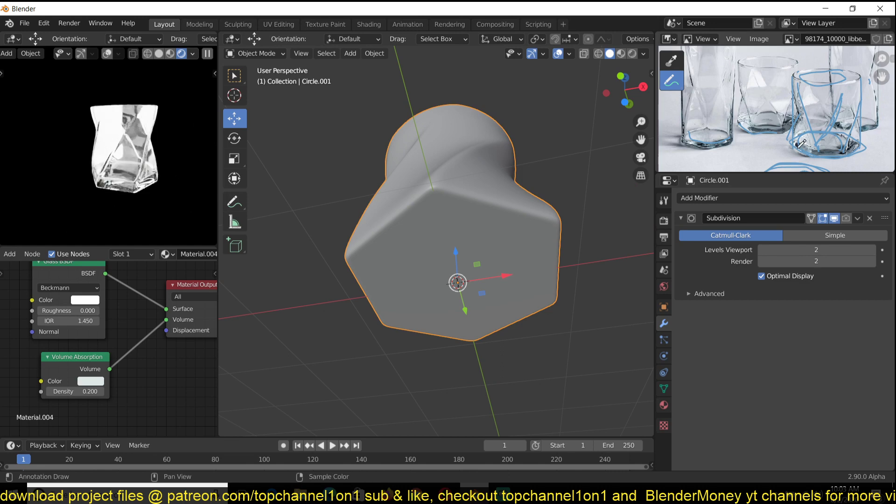
middle_click_drag(532, 242, 490, 303)
scroll(122, 200, "up", 8)
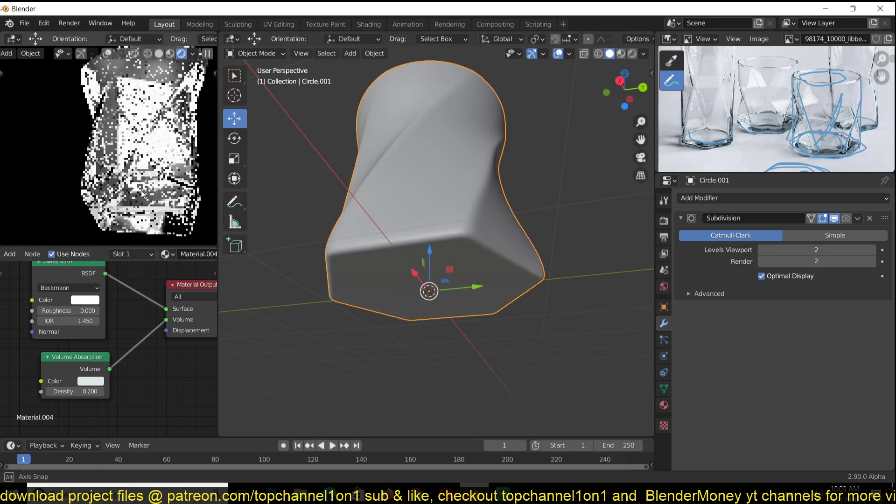
scroll(124, 187, "down", 3)
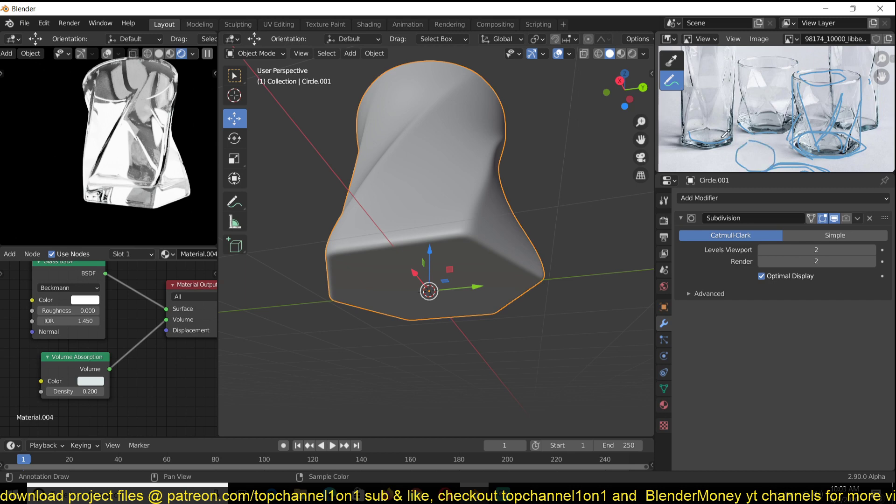
scroll(725, 134, "down", 3)
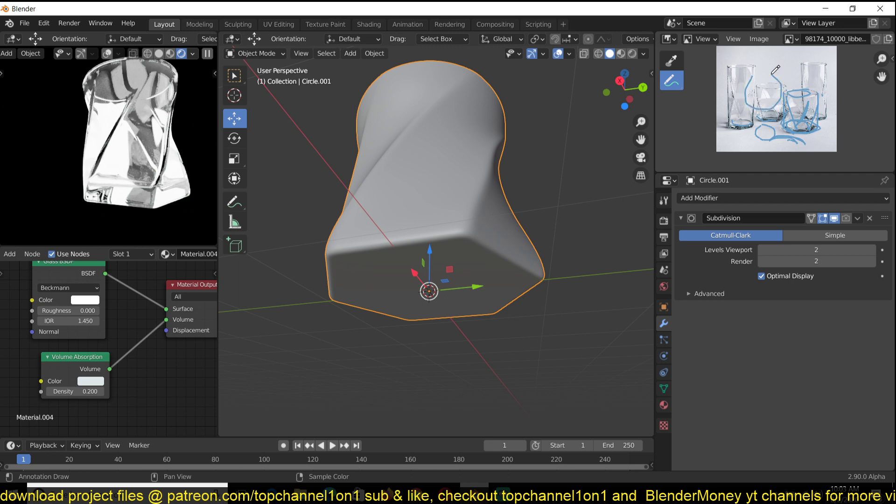
middle_click_drag(462, 280, 470, 237)
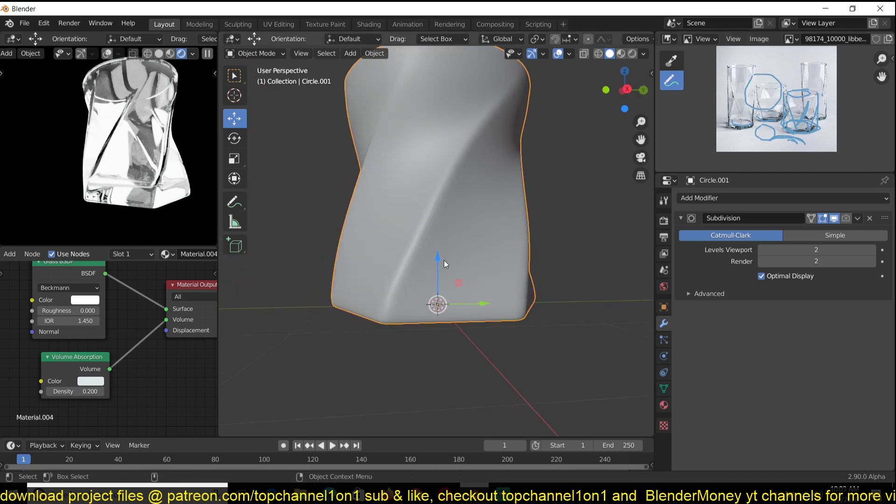
middle_click_drag(444, 265, 157, 183)
- Tint the Glass BSDF colour very pale blue (S 0.108) and set Volume Absorption density to 3.300
scroll(712, 142, "up", 3)
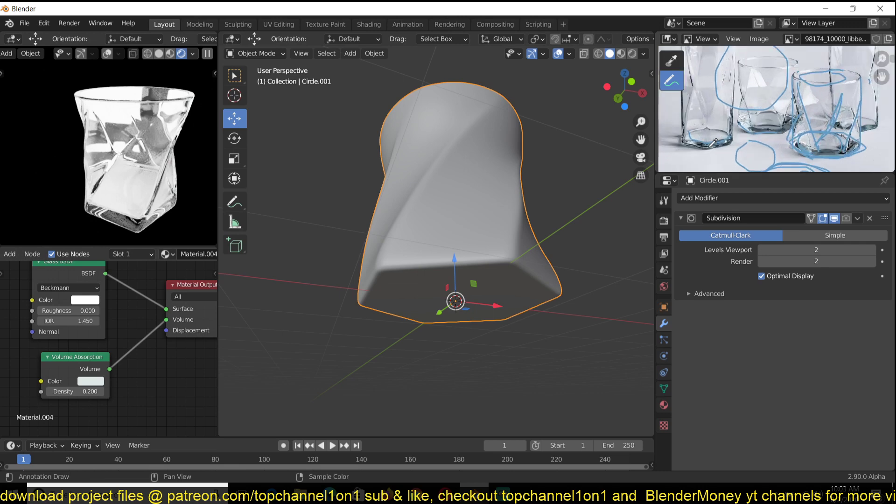
scroll(107, 346, "up", 1)
scroll(774, 133, "up", 3)
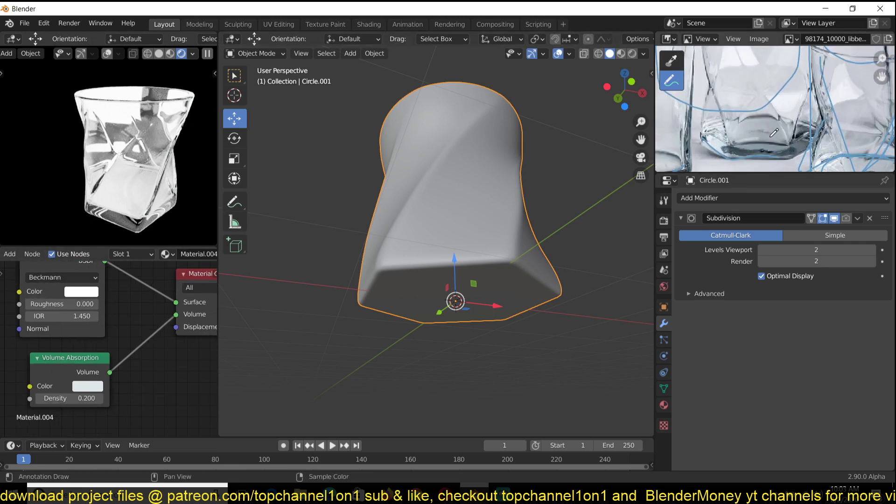
scroll(720, 145, "up", 1)
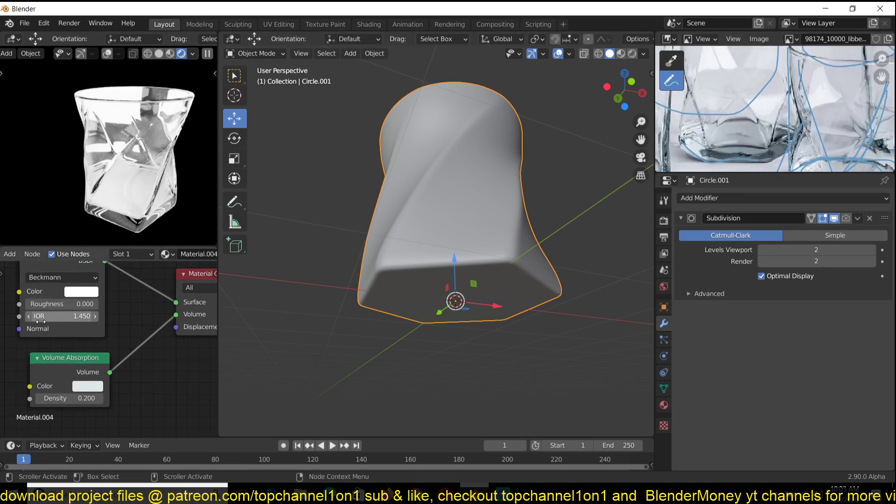
left_click(91, 294)
left_click(115, 172)
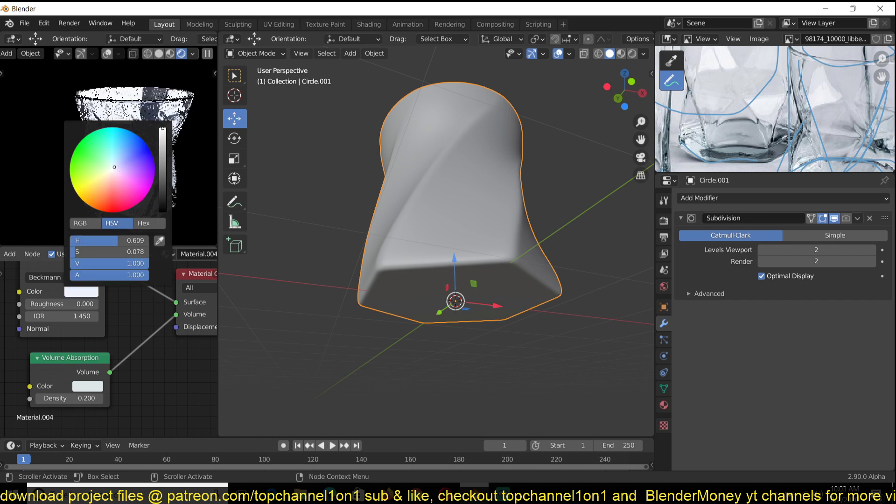
left_click(81, 292)
left_click(120, 161)
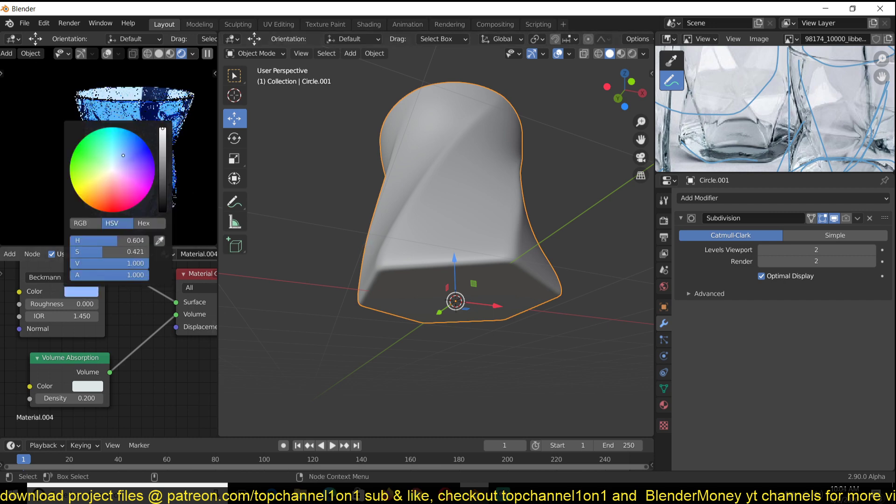
left_click(86, 296)
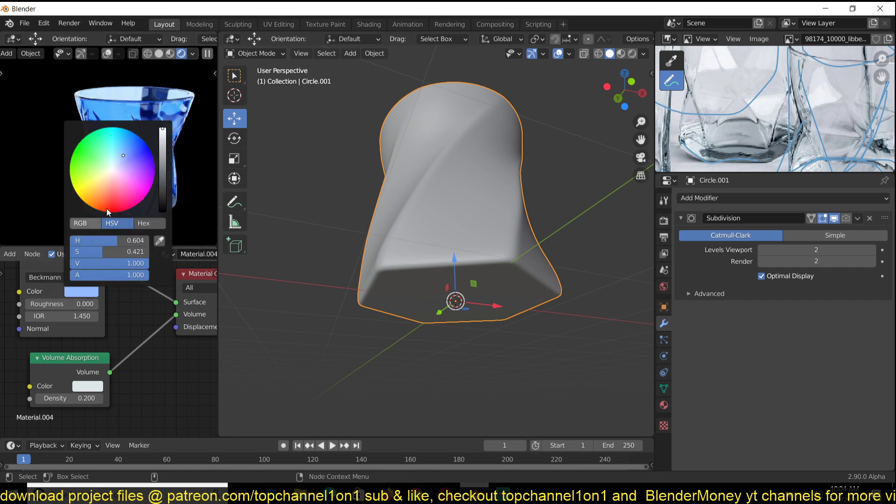
left_click(116, 166)
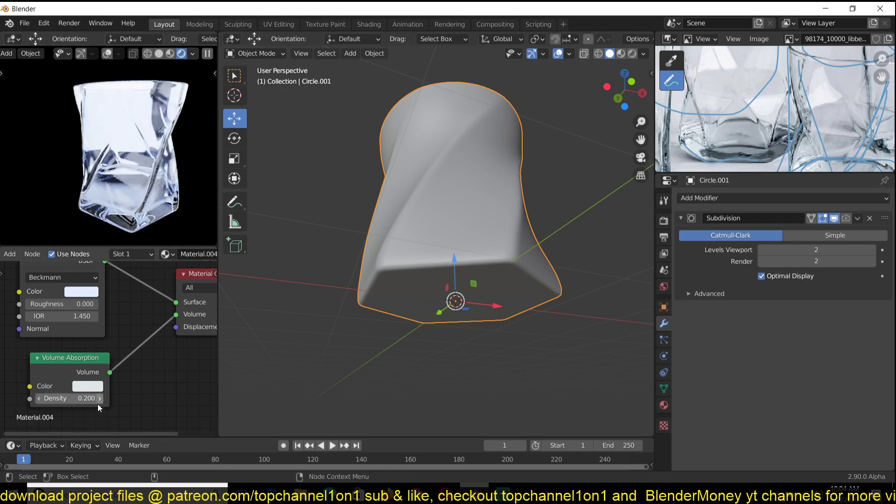
left_click_drag(87, 398, 142, 399)
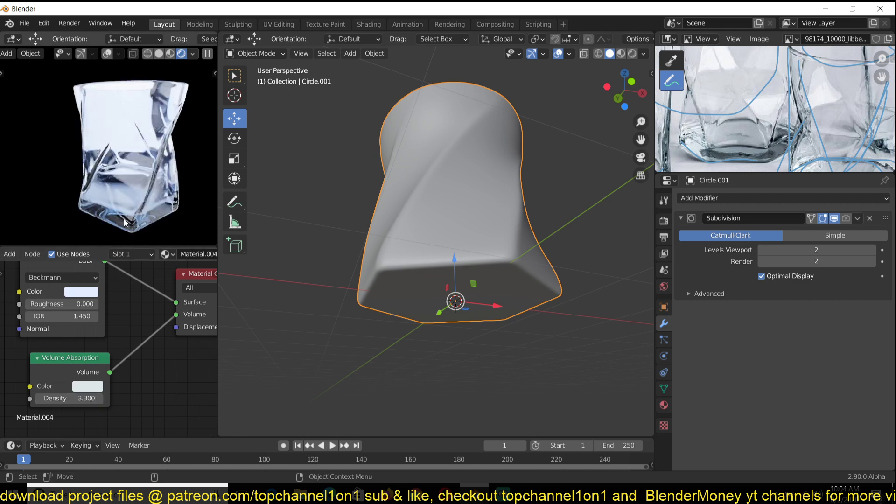
scroll(126, 223, "down", 3)
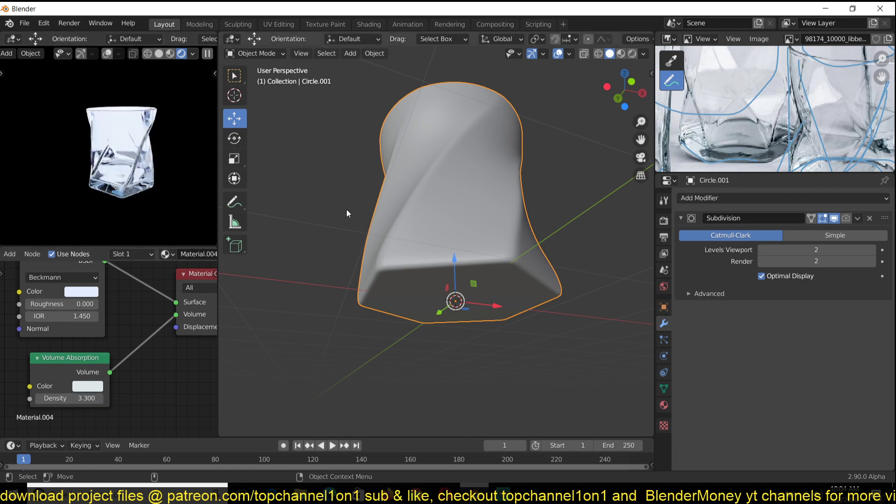
- Enable Camera ray visibility for the World HDRI so the glass renders inside the room
left_click(330, 206)
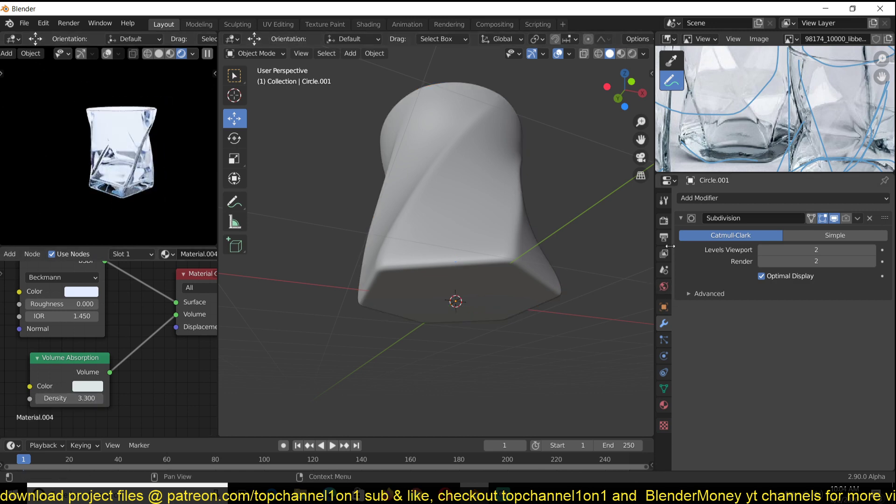
left_click(667, 223)
left_click(664, 404)
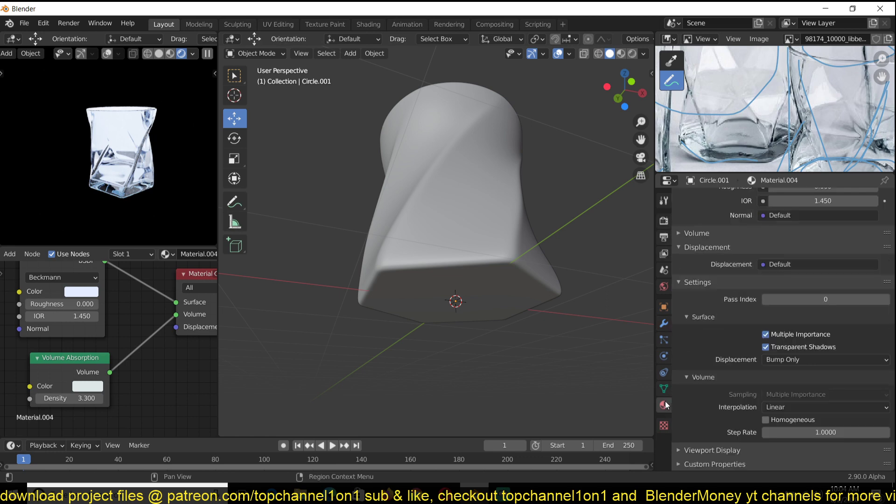
left_click(664, 286)
scroll(766, 427, "down", 1)
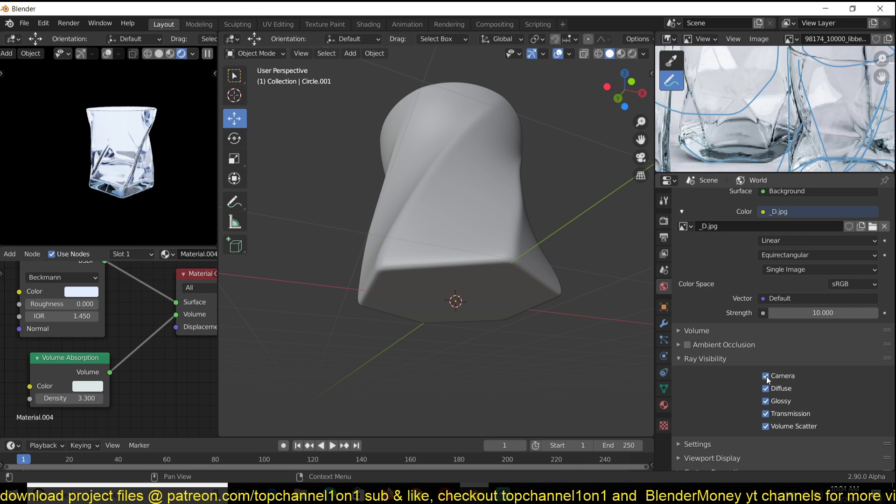
left_click(765, 376)
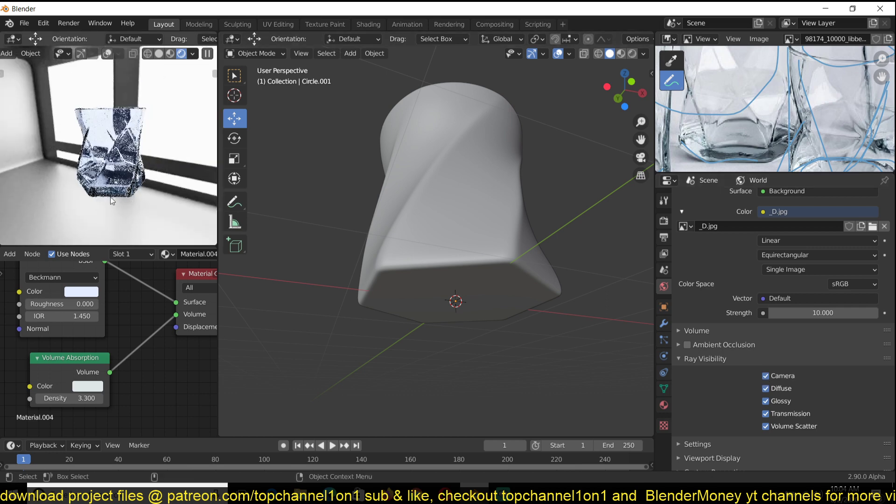
middle_click_drag(136, 201, 100, 197)
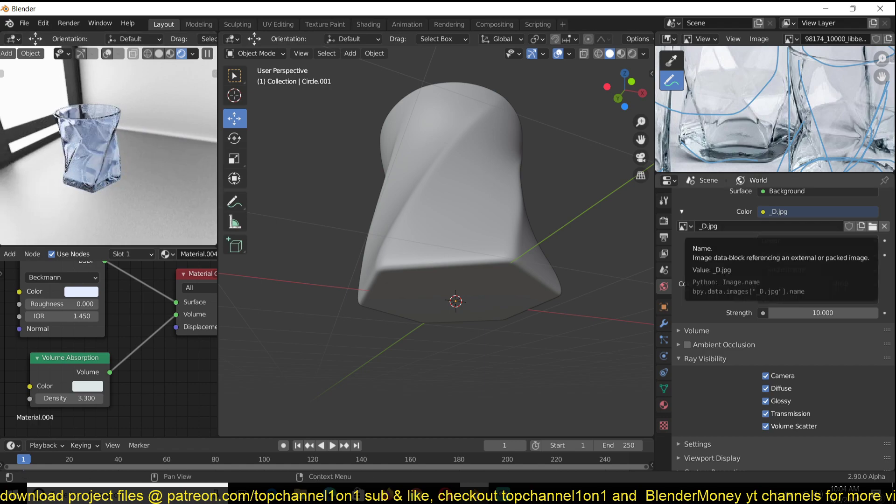